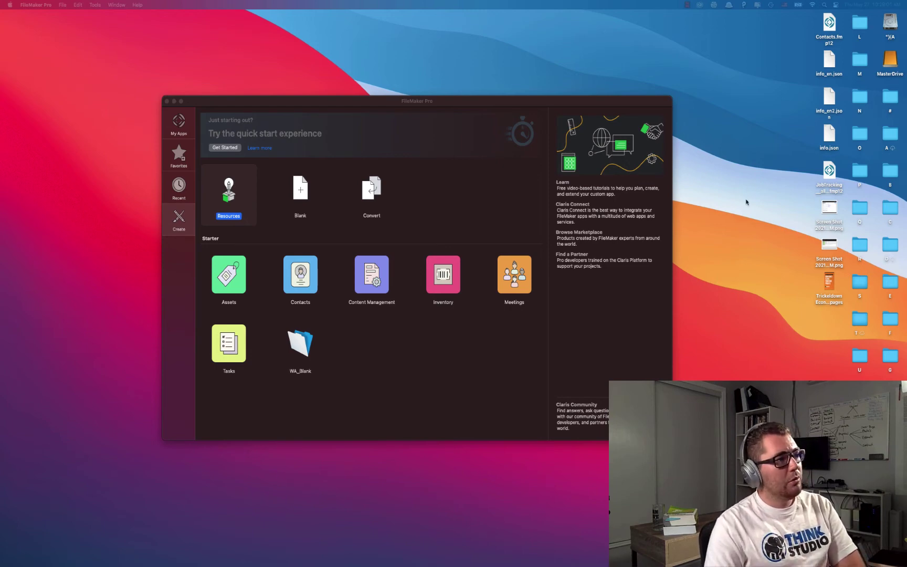
Step: Select the Blank starter app (one table, default fields, one layout) in the launcher
drag(416, 102, 417, 98)
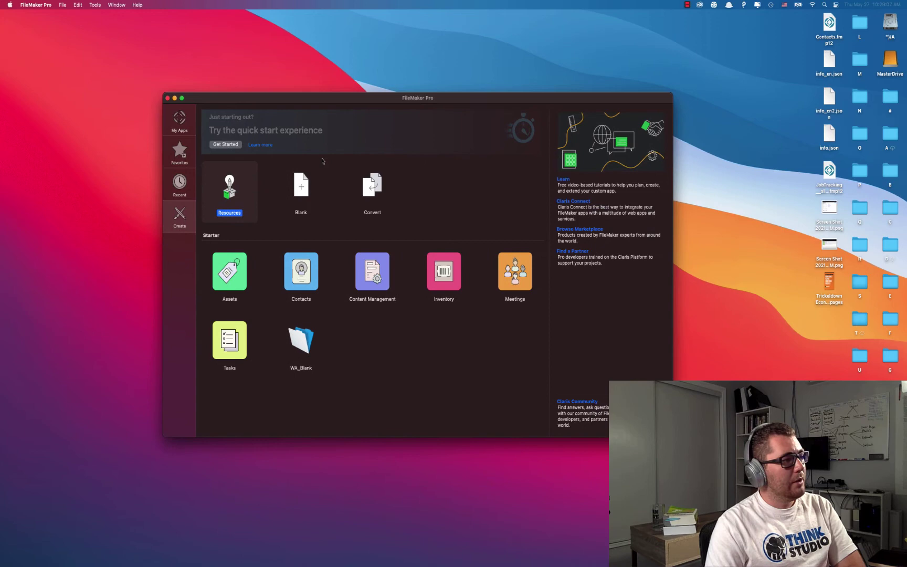
drag(215, 109, 237, 112)
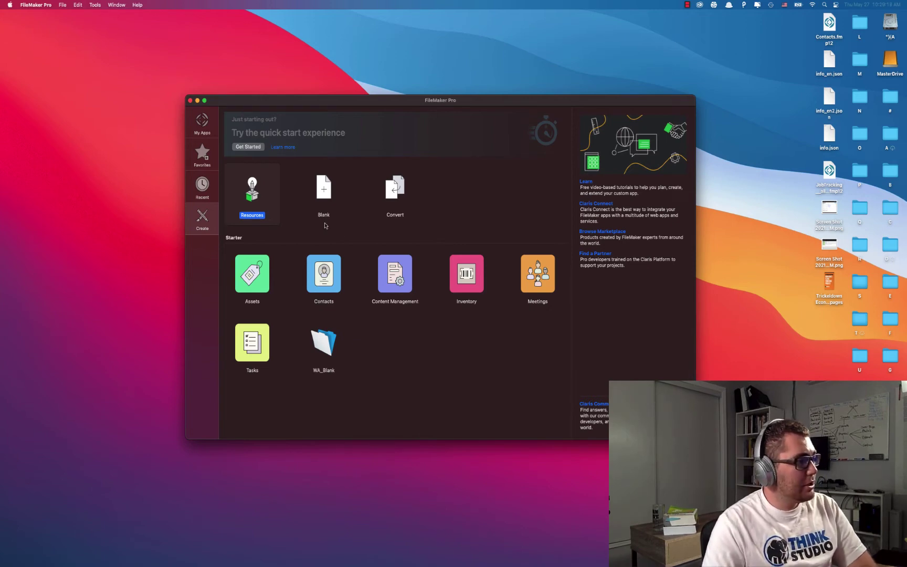
click(325, 199)
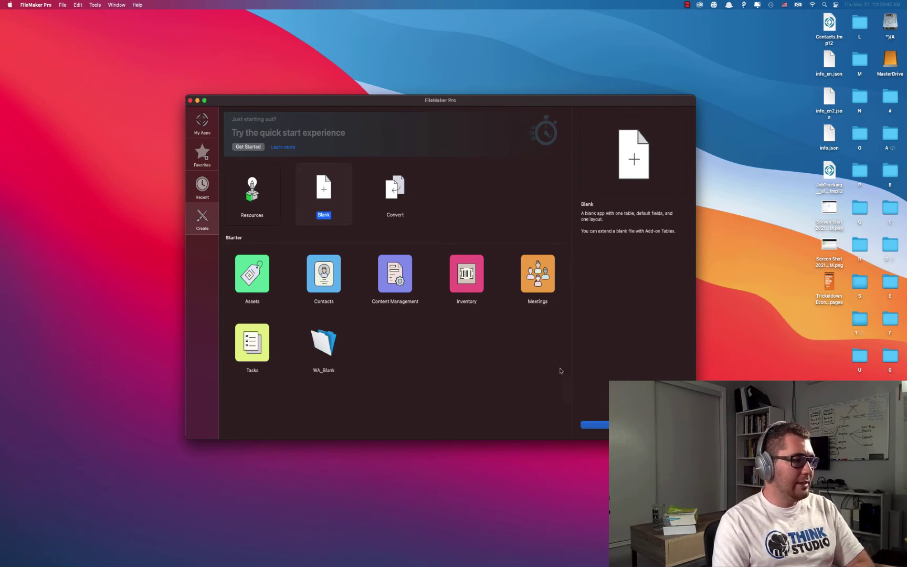
Step: Create the blank file on this Mac, saving it as SkillShareCourse on the Desktop
click(595, 424)
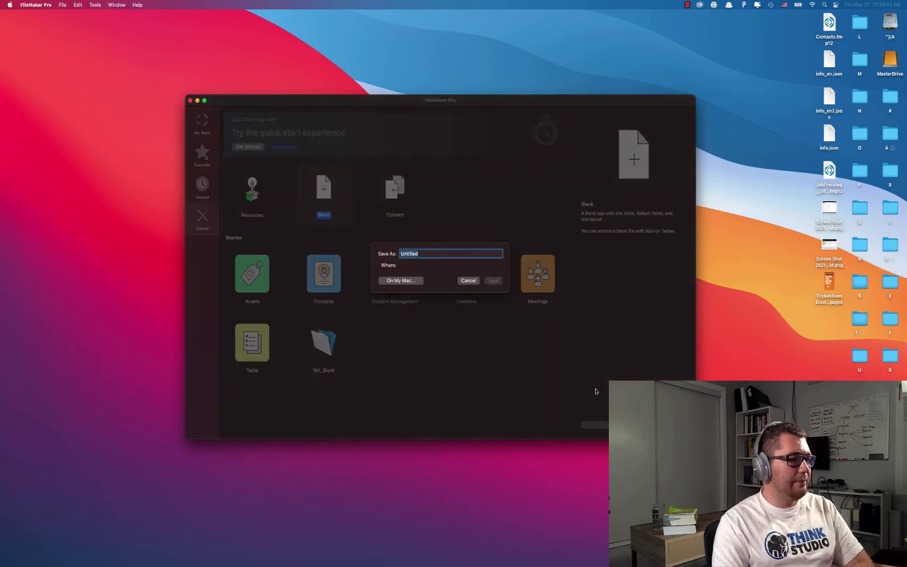
click(402, 283)
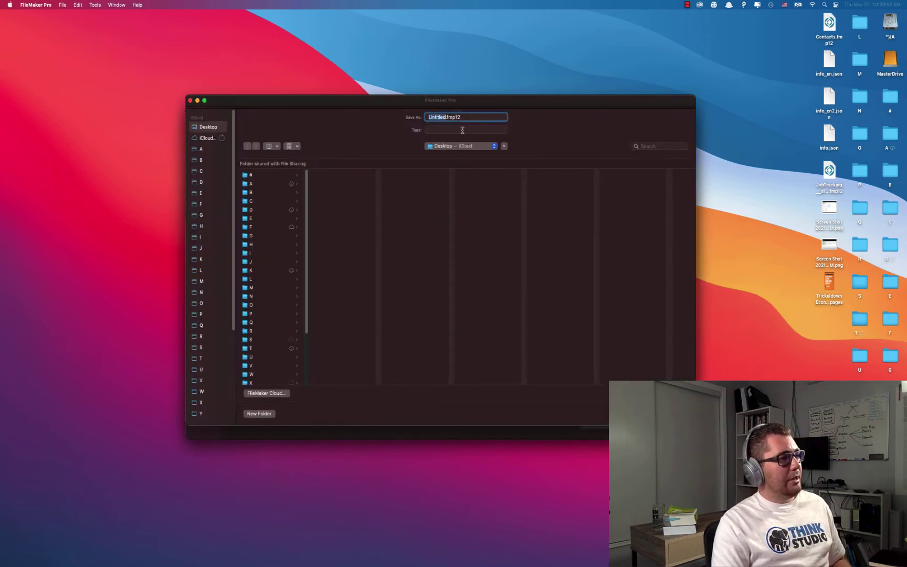
text(SkillShar)
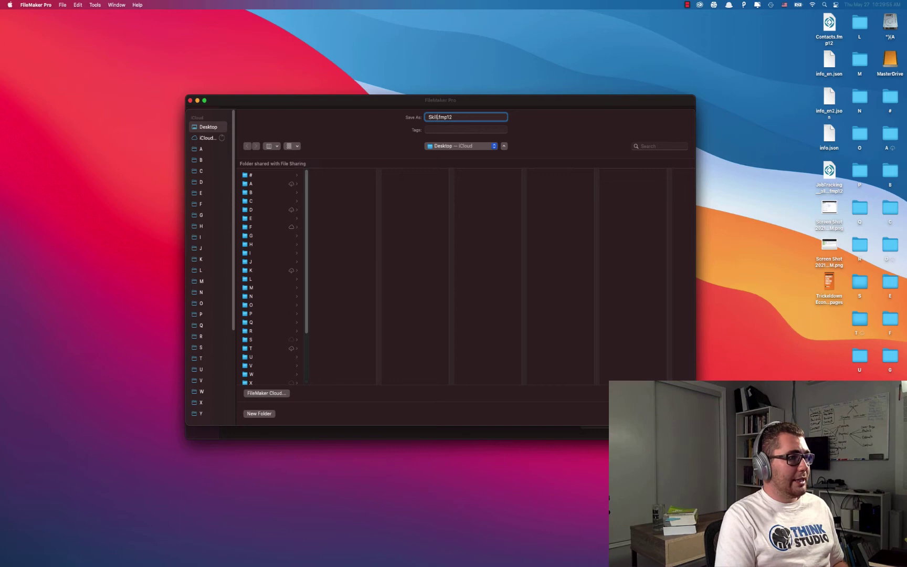
text(eCourse)
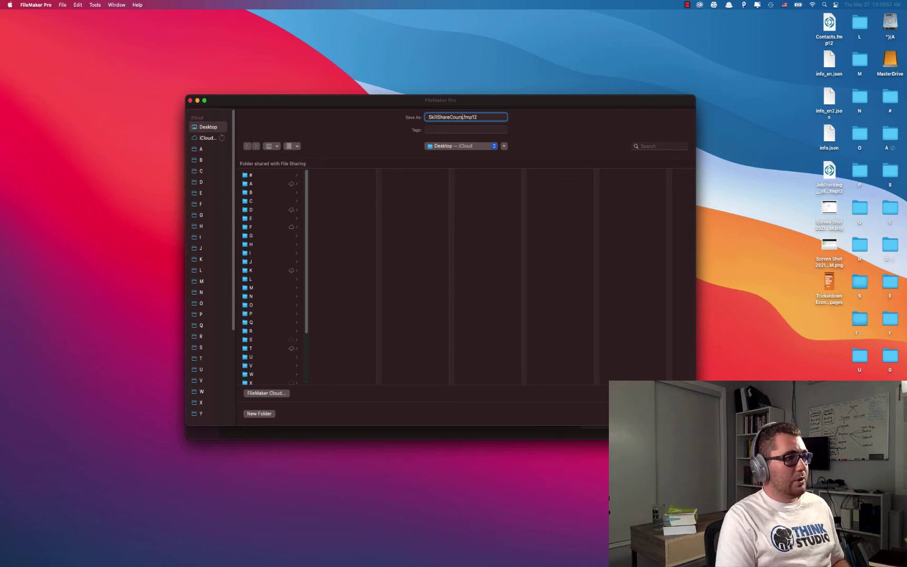
key(Return)
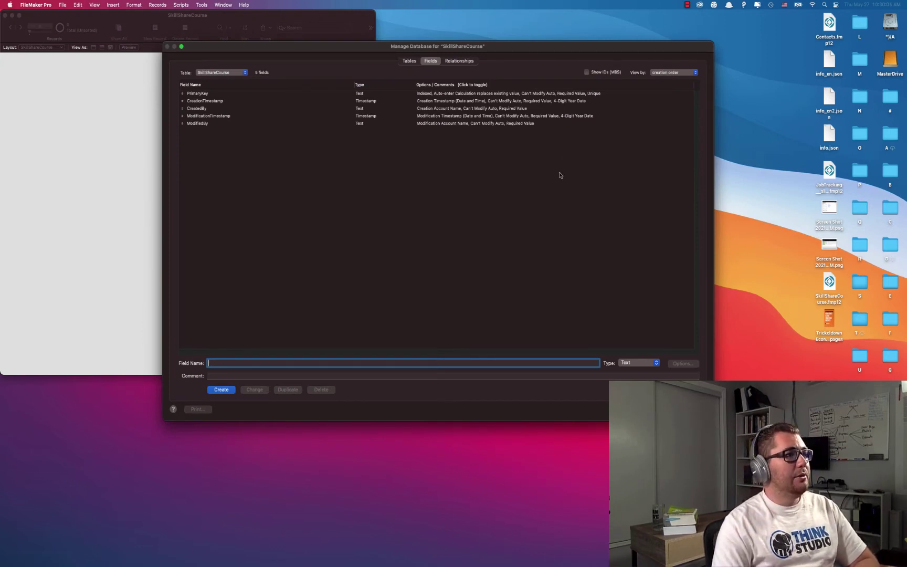
Step: Begin deleting the SkillShareCourse table with graph occurrences ticked, then cancel to keep it
drag(468, 48, 416, 63)
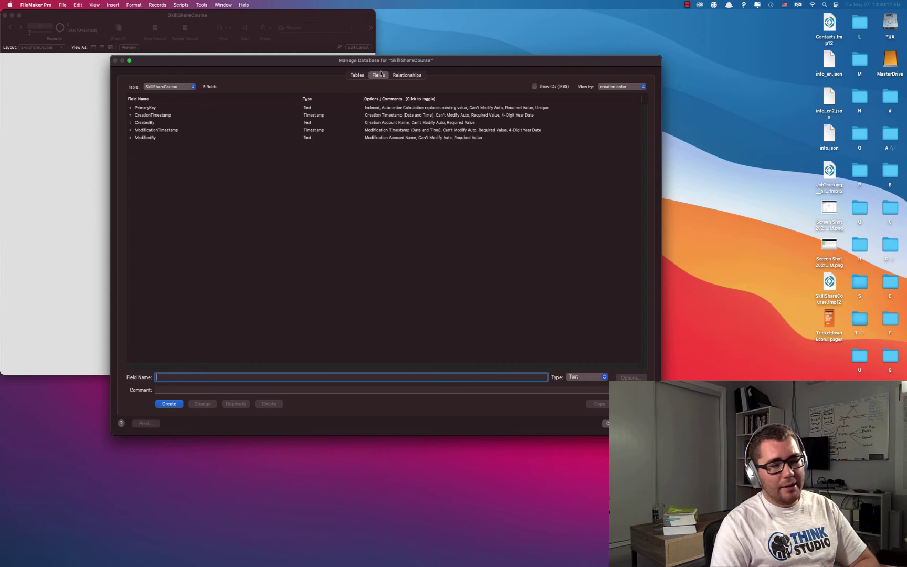
click(363, 76)
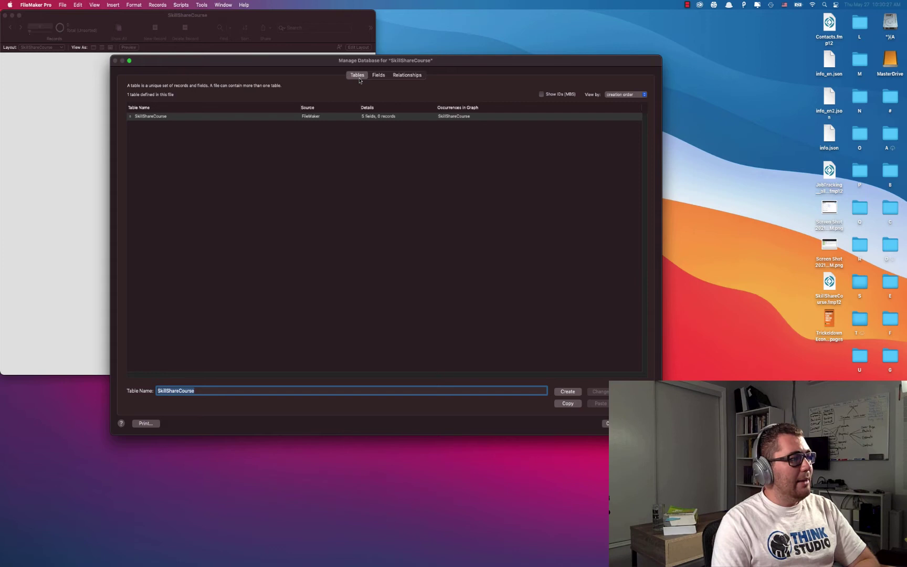
click(219, 119)
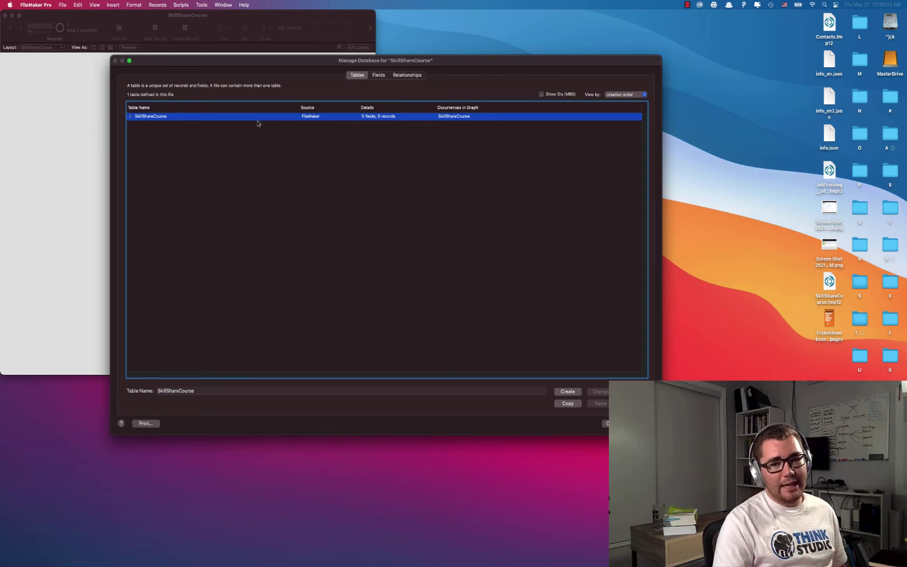
key(BackSpace)
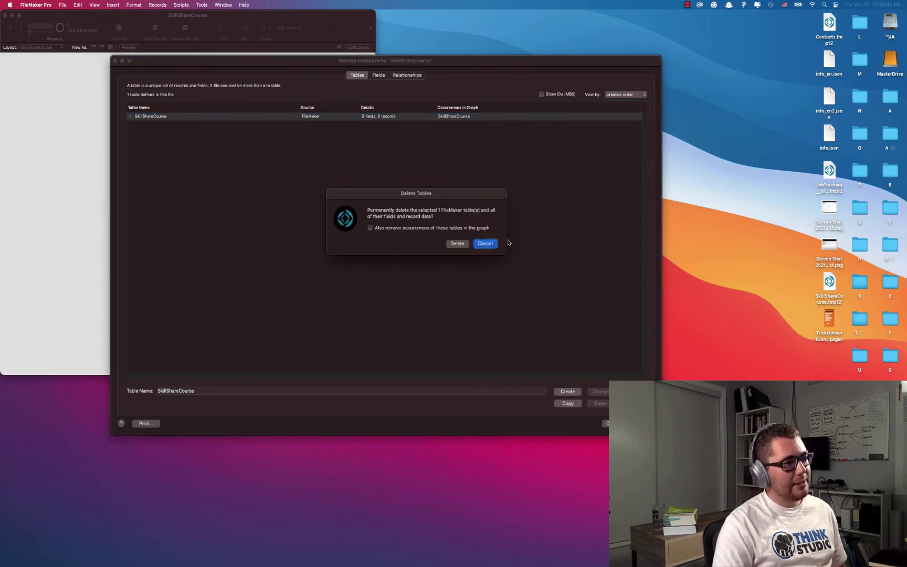
click(415, 228)
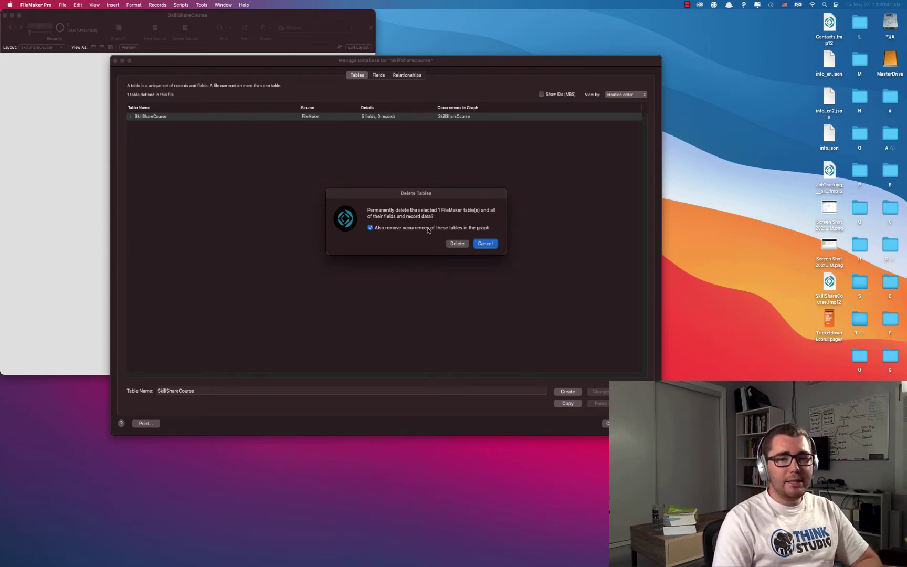
click(477, 245)
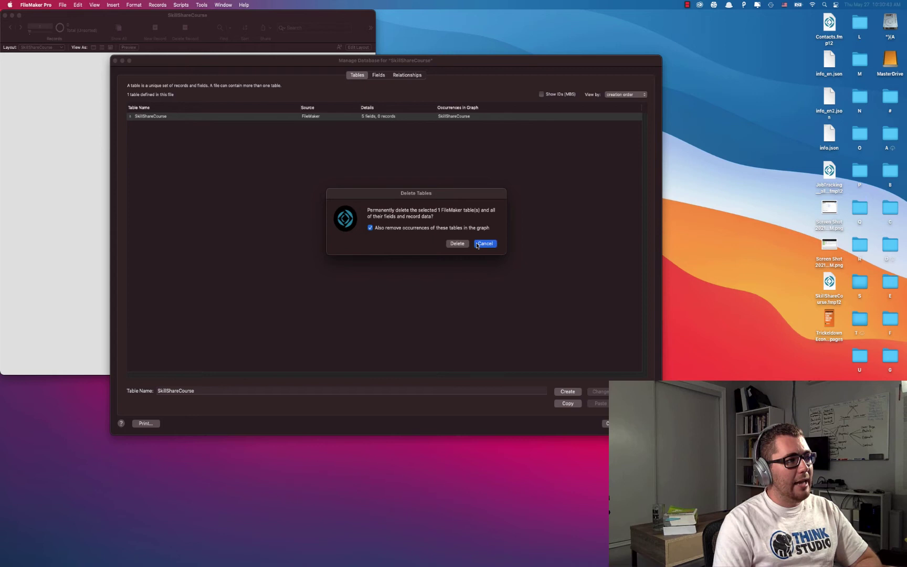
Step: Resize the SkillShareCourse occurrence in the Relationships graph, then return to the Tables list
click(415, 78)
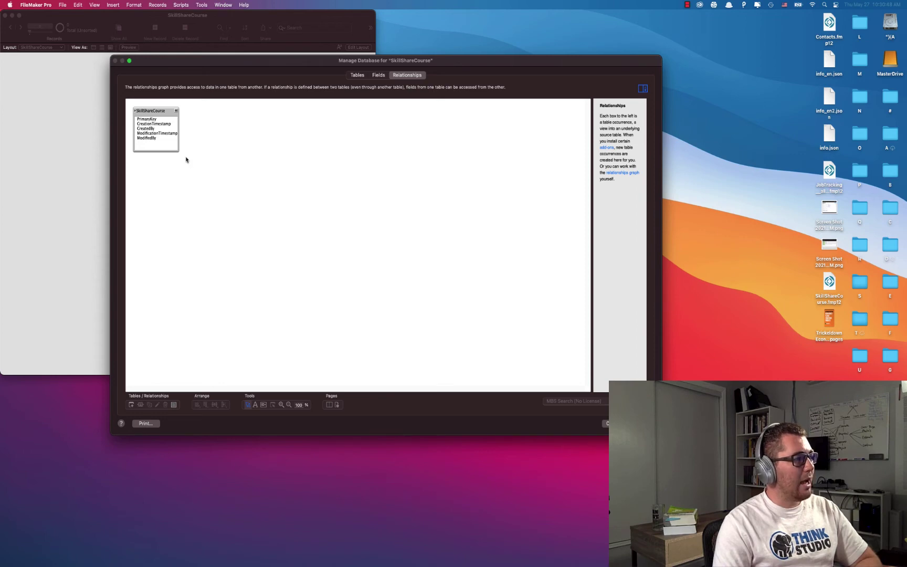
drag(177, 151, 222, 168)
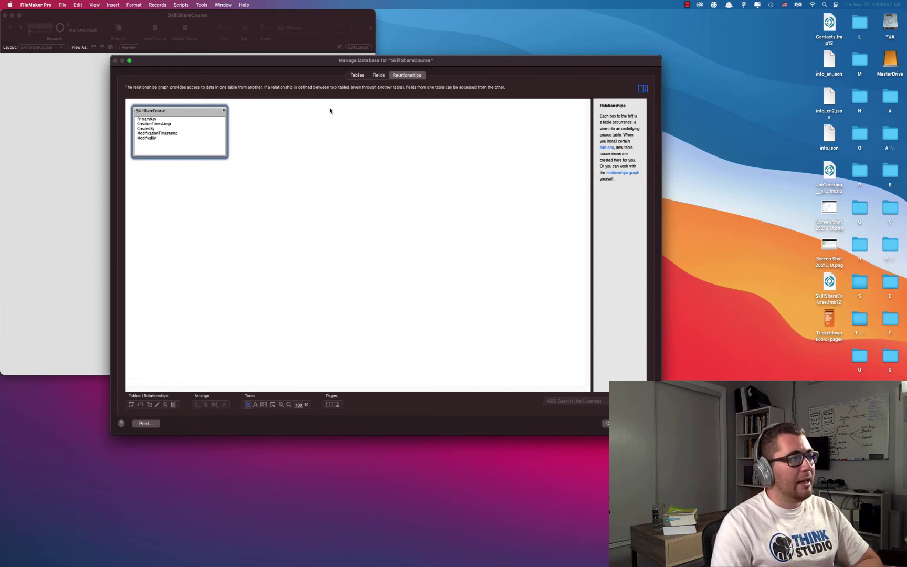
click(355, 78)
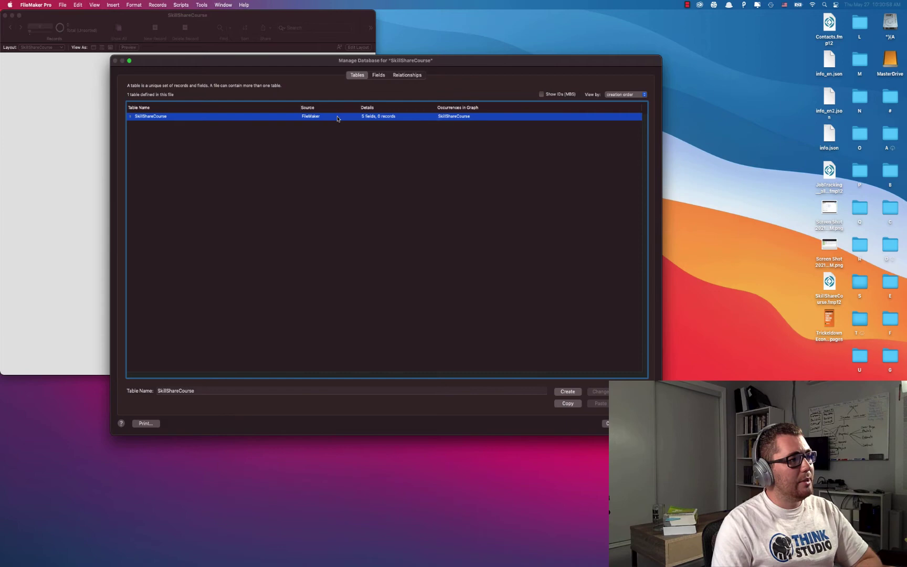
Step: Request deletion of SkillShareCourse, also removing its occurrences from the graph
click(630, 392)
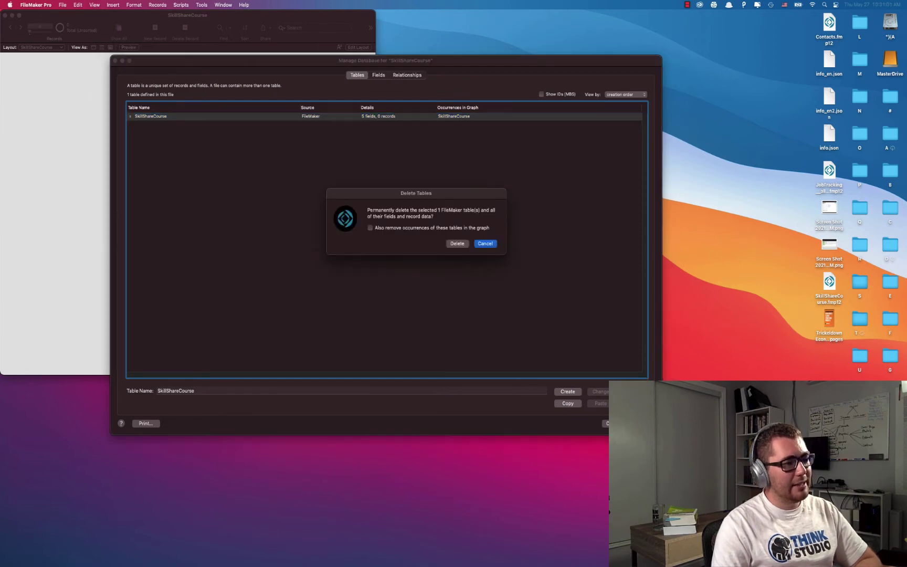
click(385, 230)
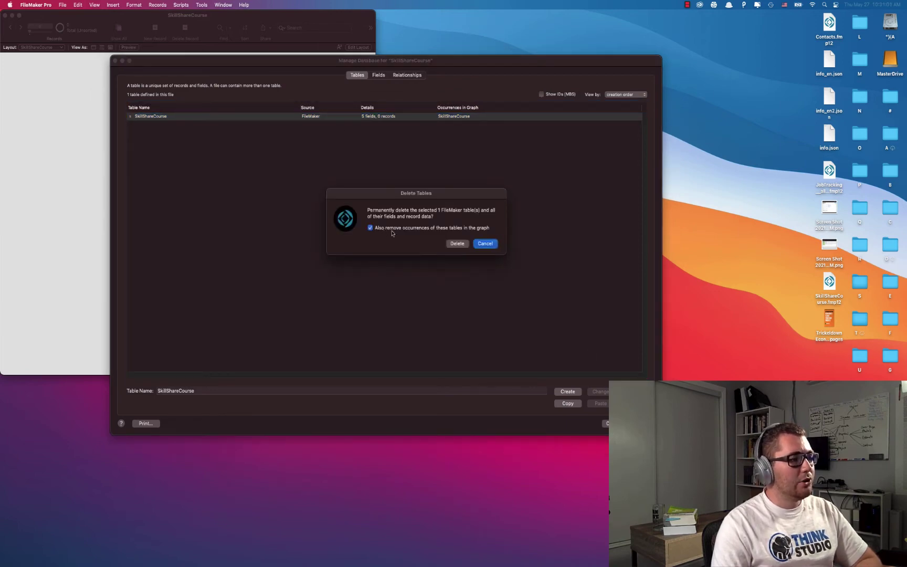
Step: Confirm the deletion, create a Customers table, and open its five default fields
click(457, 244)
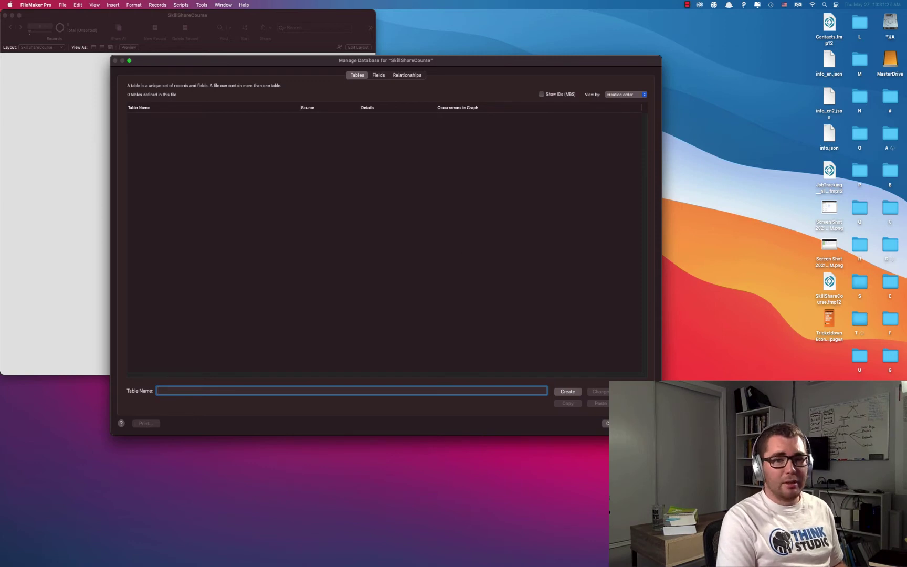
text(ustomer)
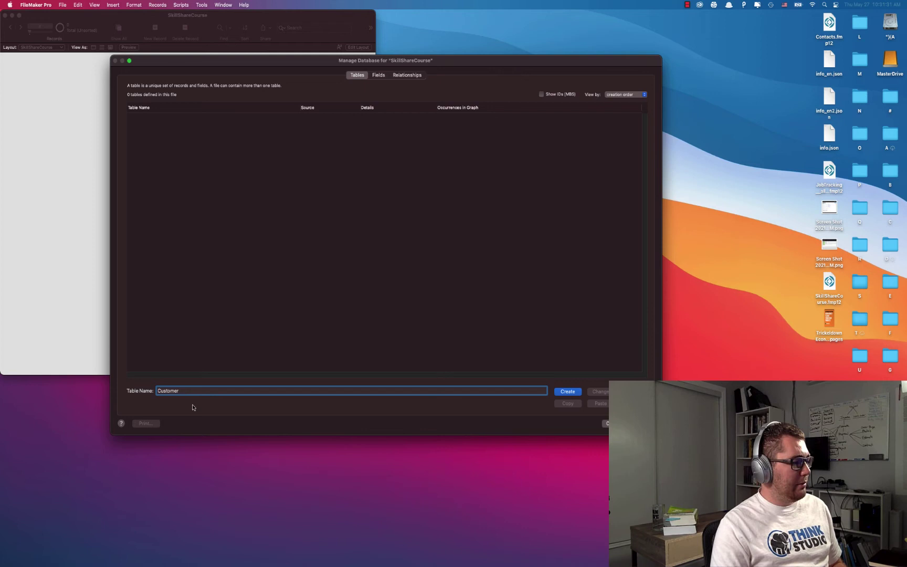
text(s)
click(557, 392)
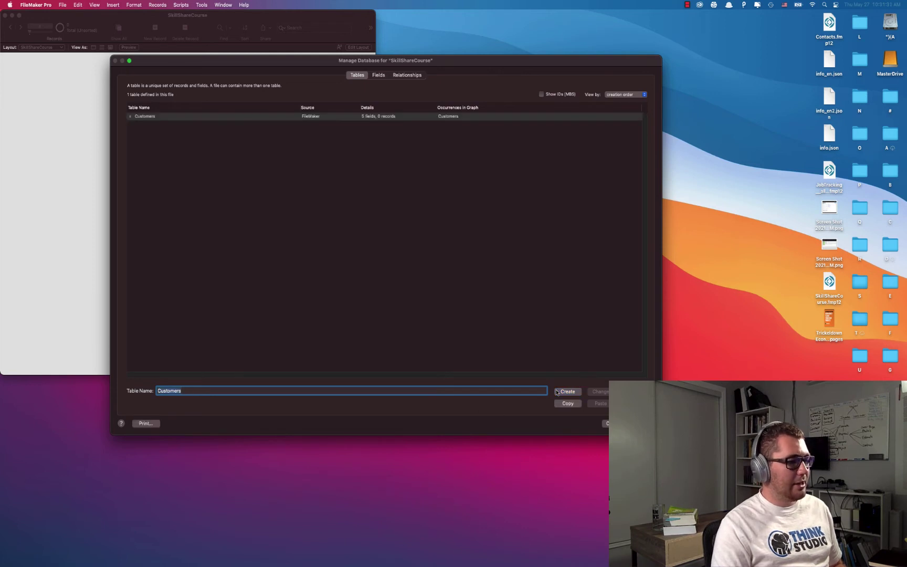
click(322, 211)
double_click(367, 116)
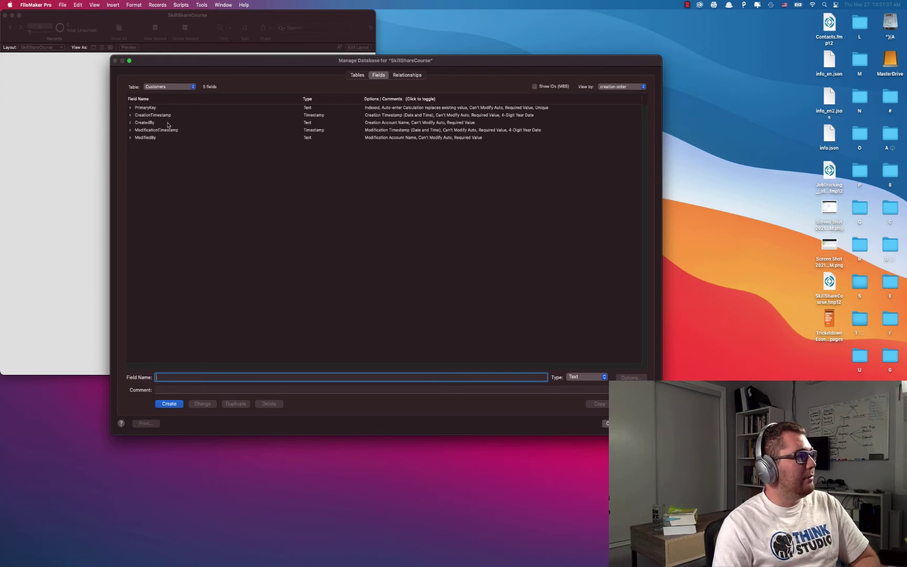
click(157, 108)
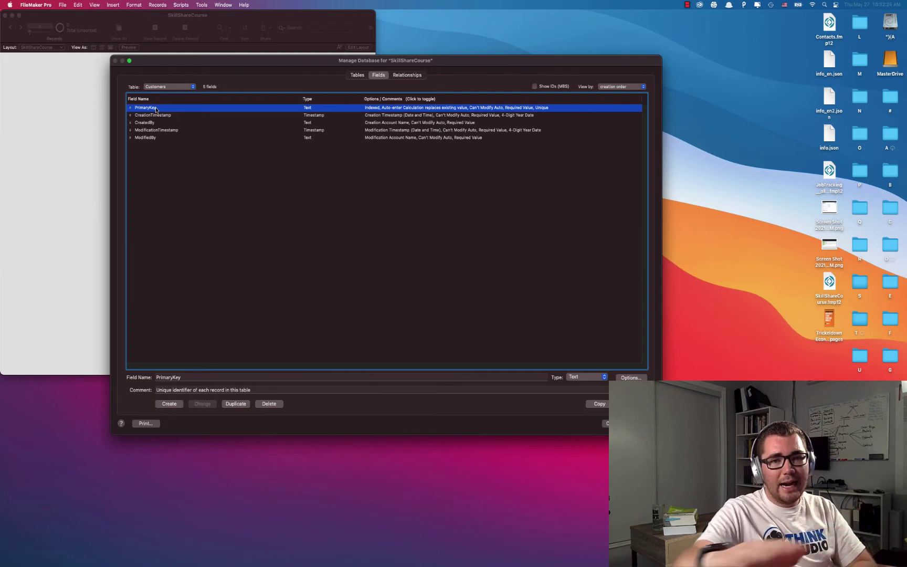
click(216, 213)
click(152, 108)
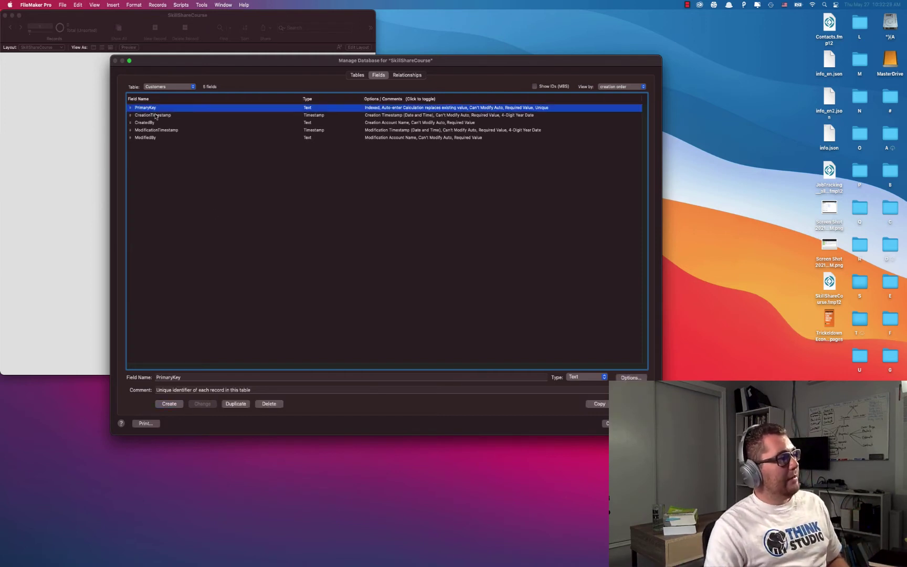
click(156, 115)
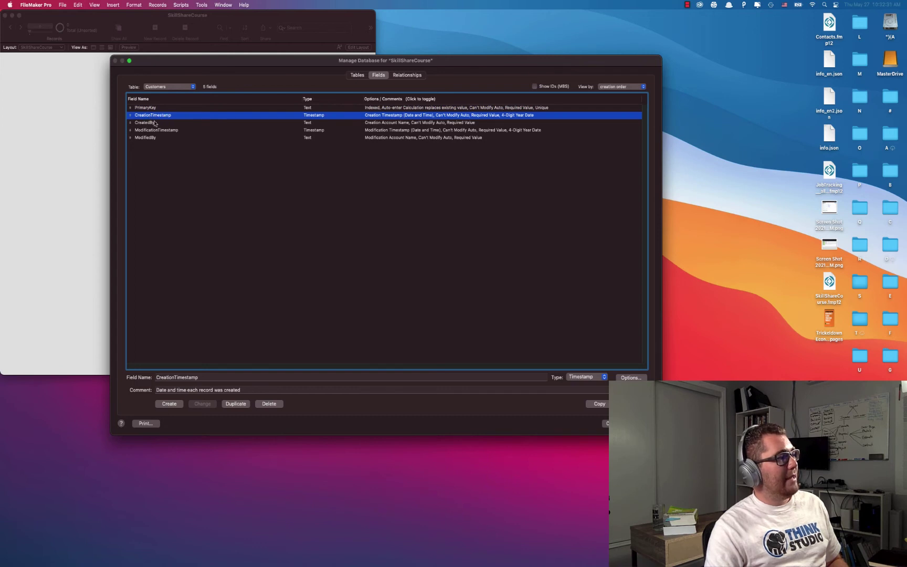
click(155, 124)
click(158, 131)
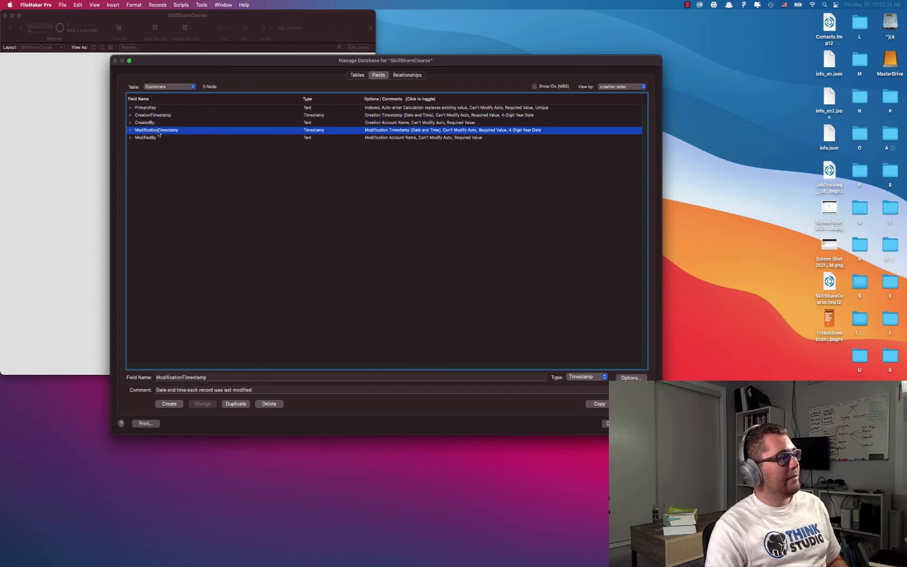
click(158, 137)
click(210, 192)
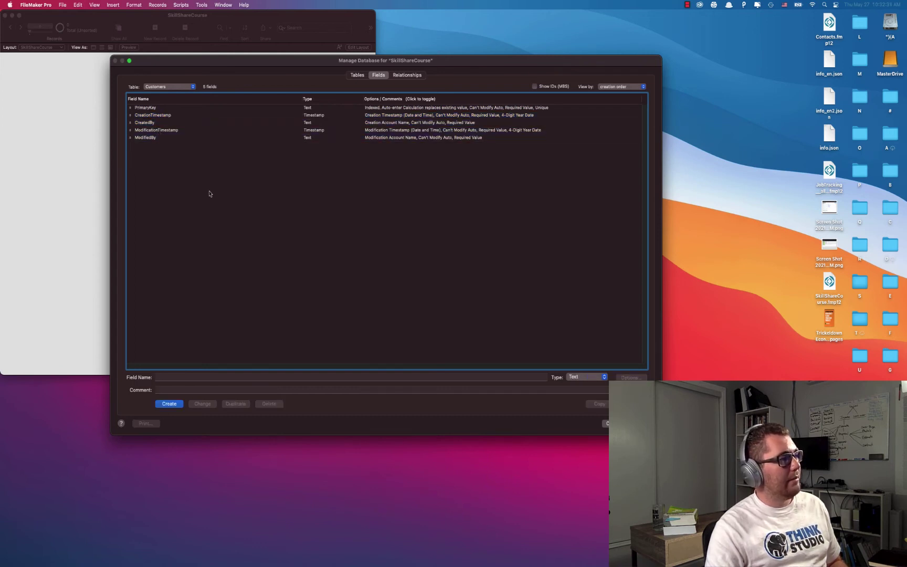
click(223, 379)
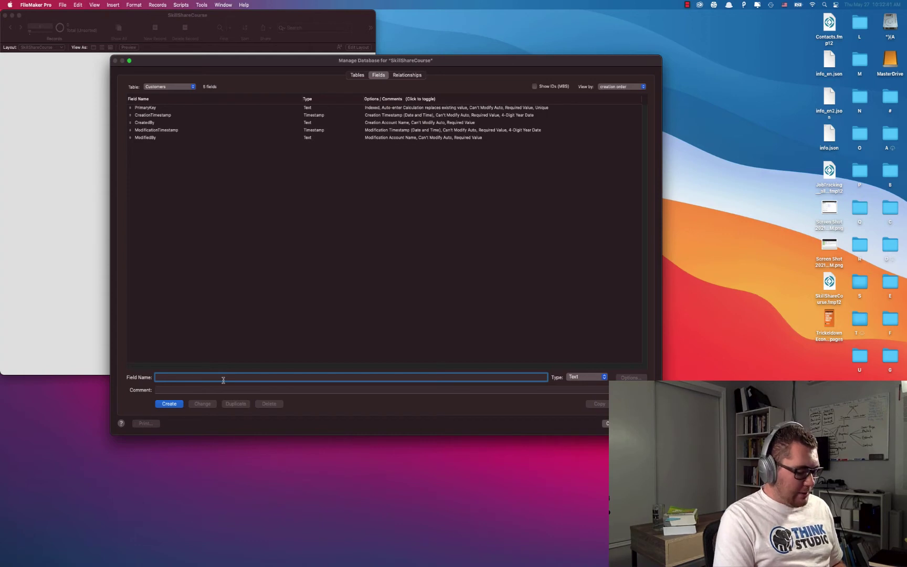
Step: Add FirstName and LastName text fields to the Customers table
text(Fi)
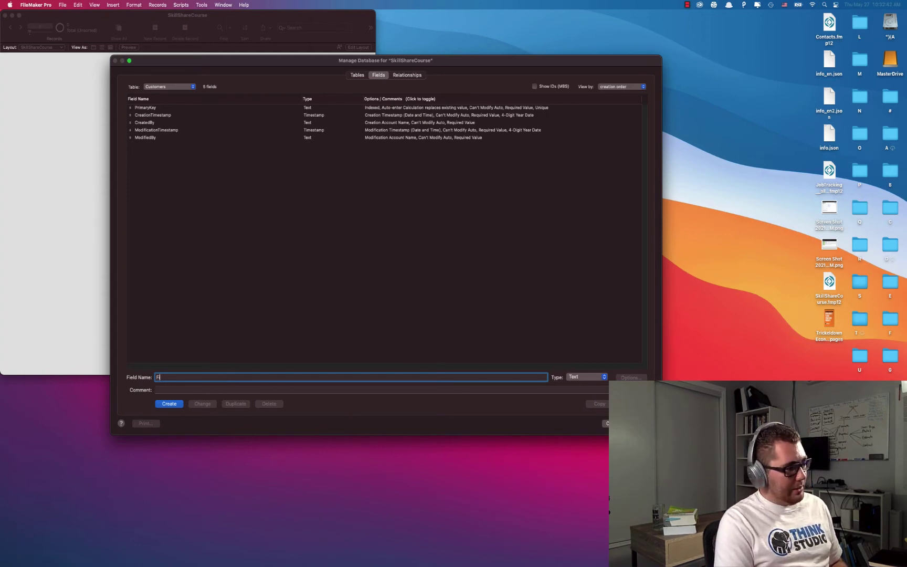
text(rstName)
key(Return)
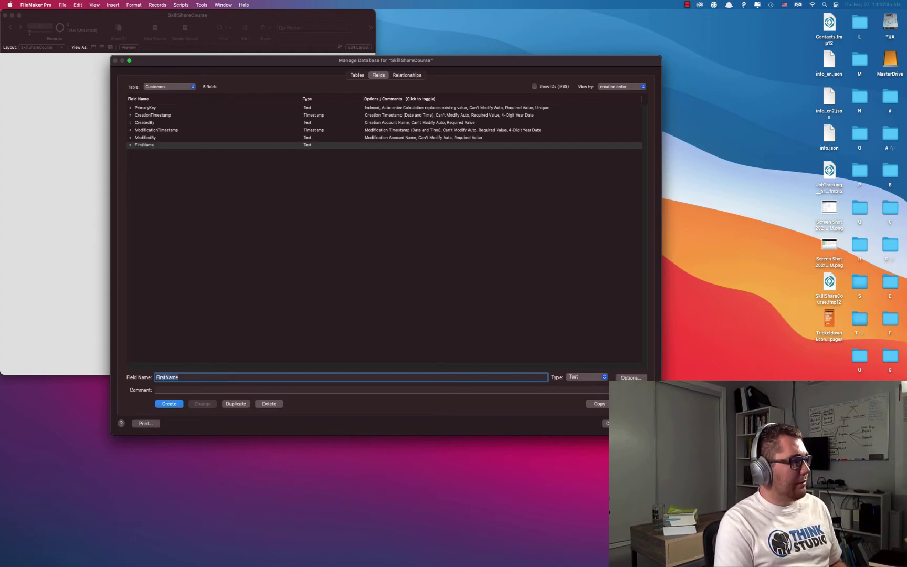
text(LastName)
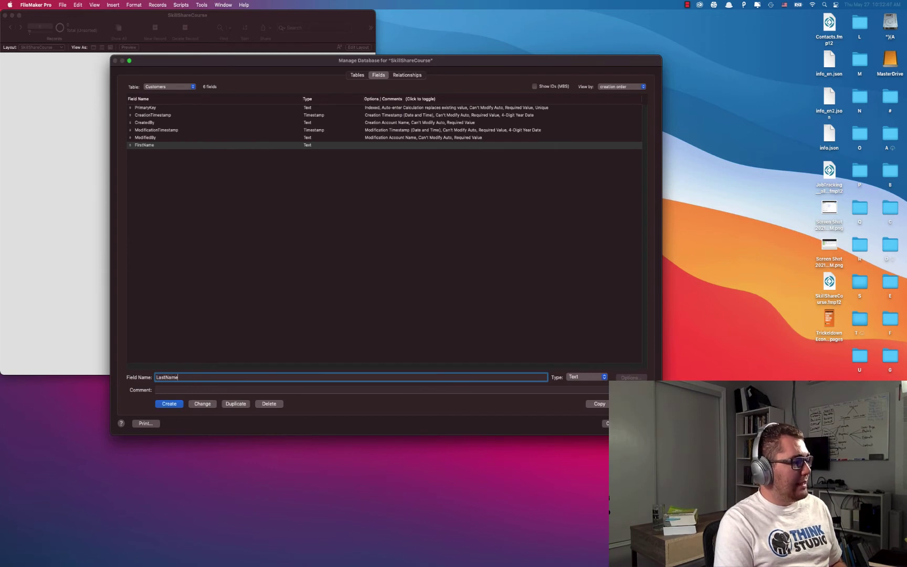
key(Return)
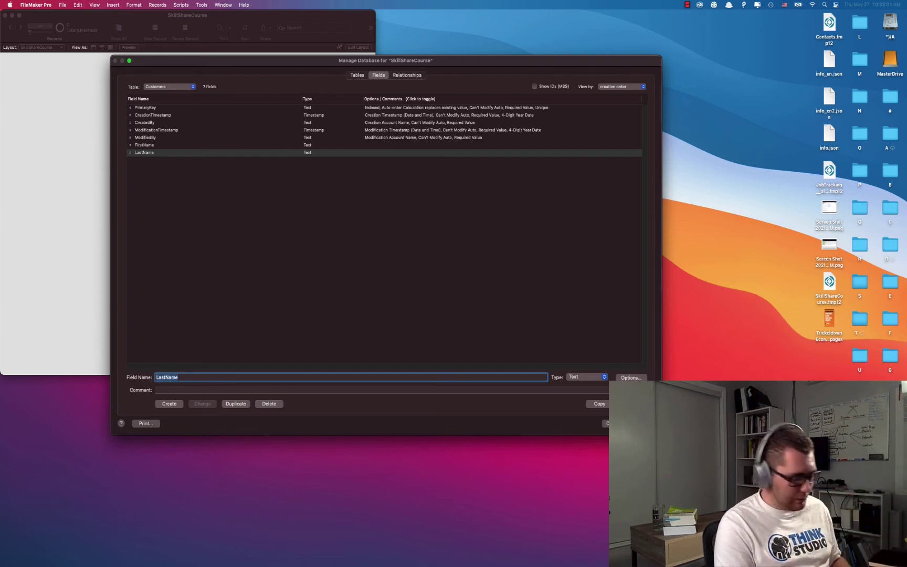
Step: Name a new field c_FullName_FirstLast and set its type to Calculation
text(c)
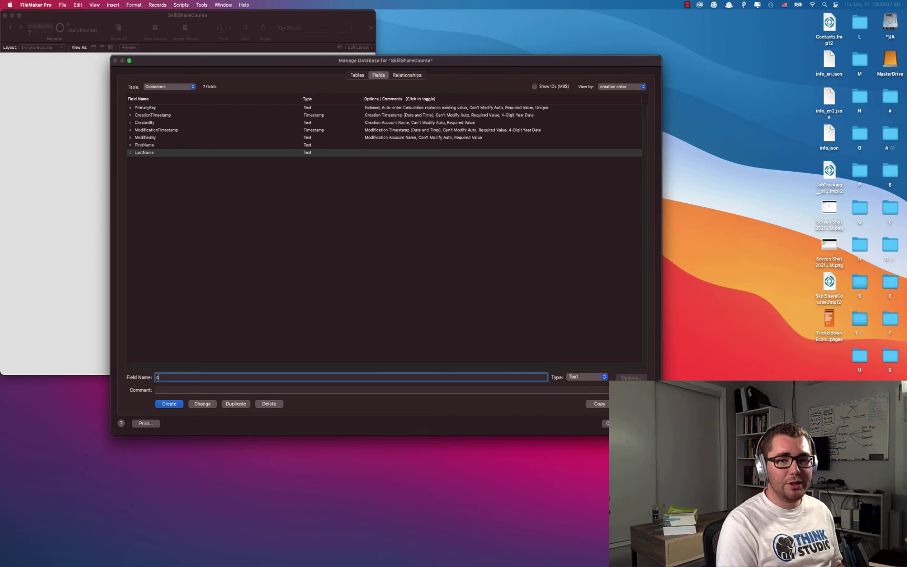
text(_)
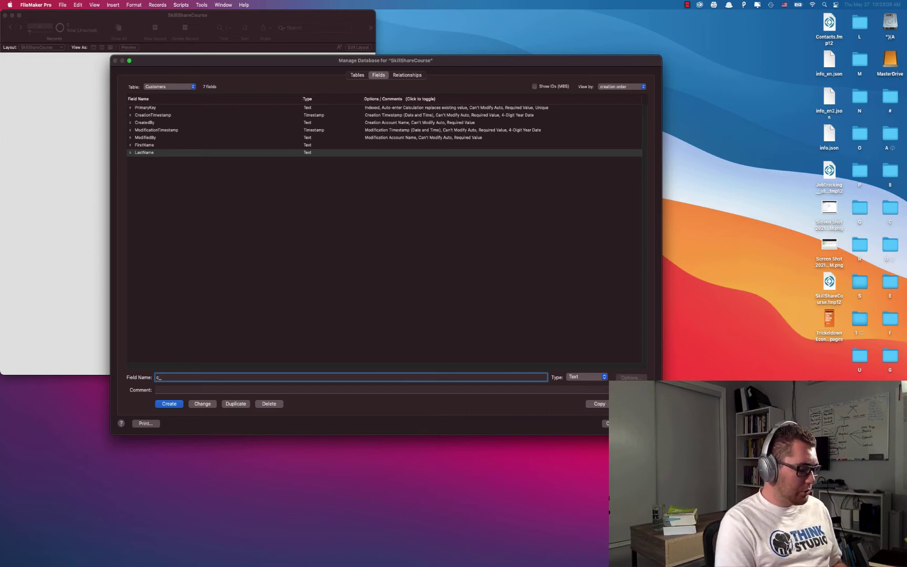
text(FullName_Fi)
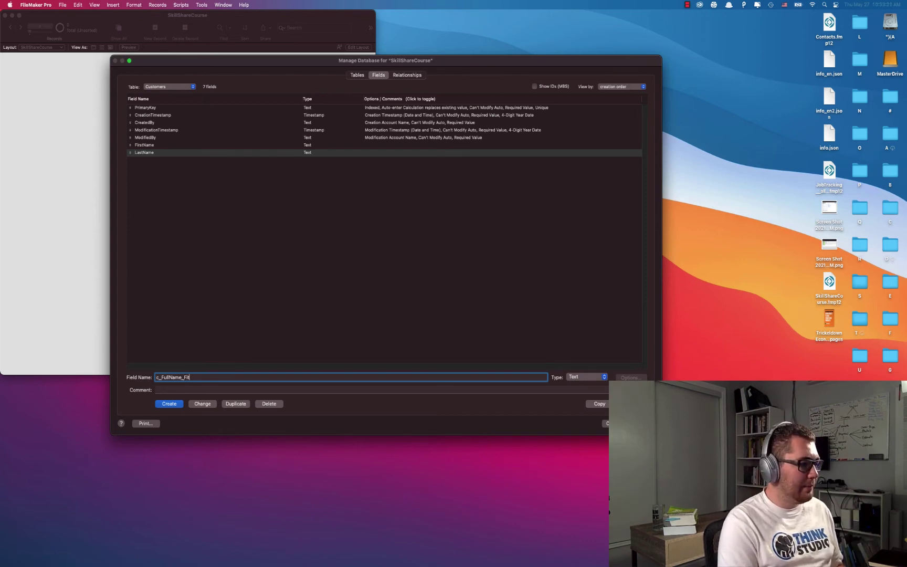
key(BackSpace)
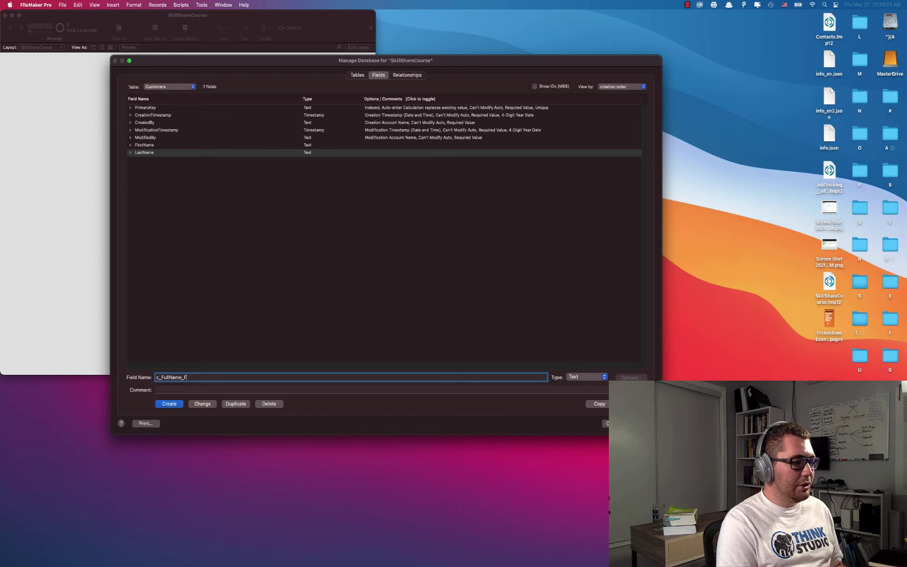
key(BackSpace)
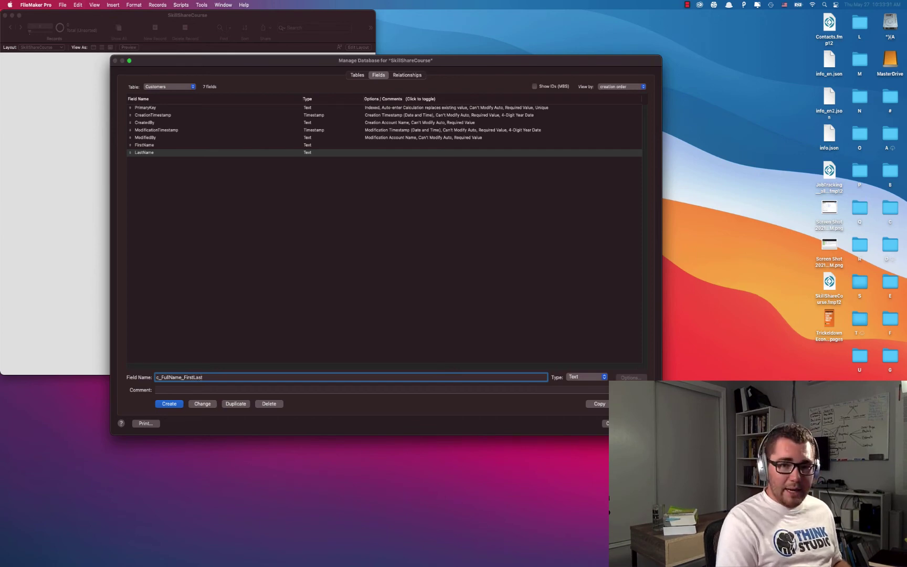
key(super+l)
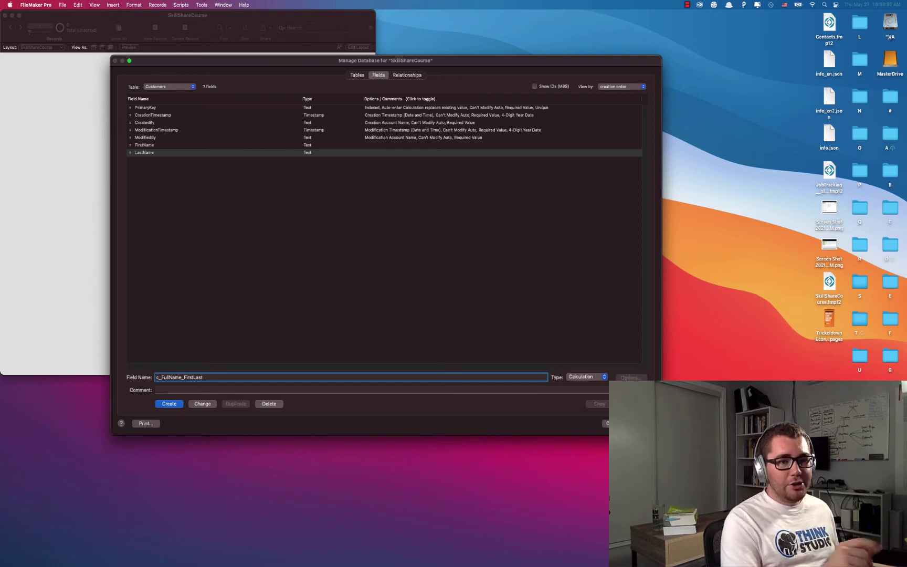
click(576, 379)
click(577, 380)
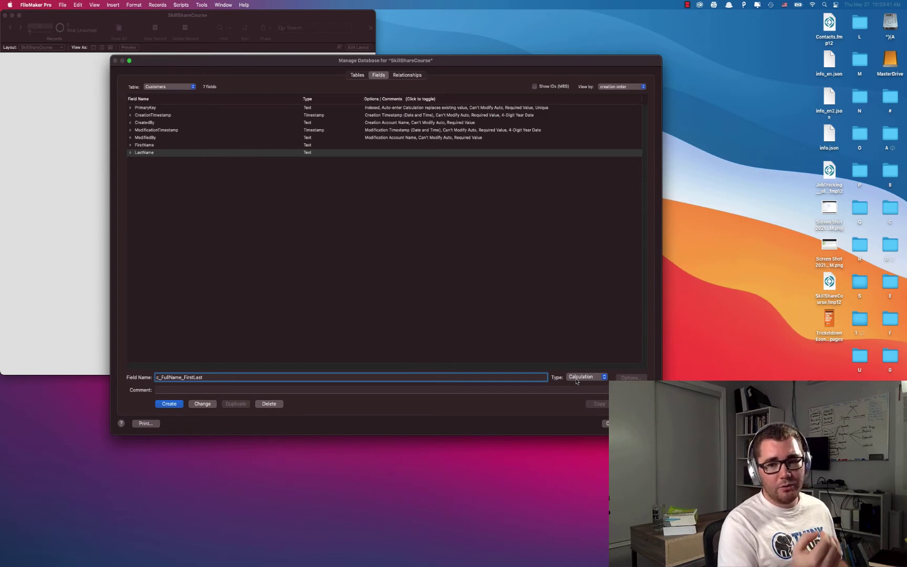
Step: Create the calculation field and begin its formula with FirstName & " " &
click(168, 404)
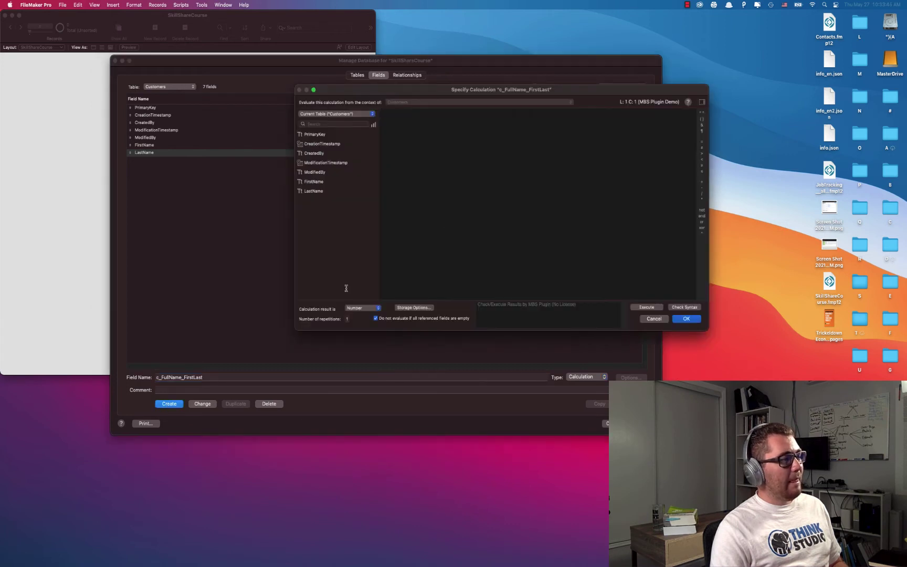
drag(451, 109, 326, 196)
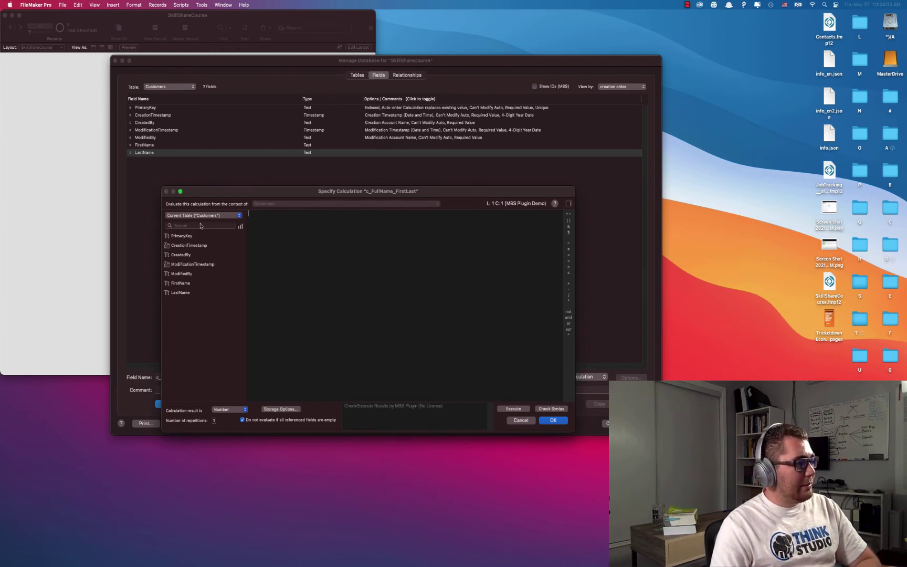
double_click(178, 284)
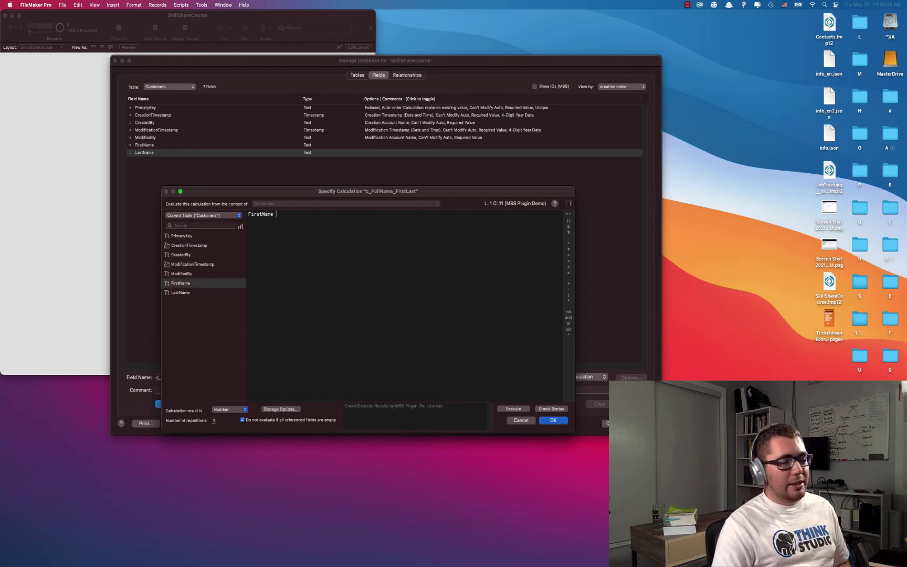
text(&)
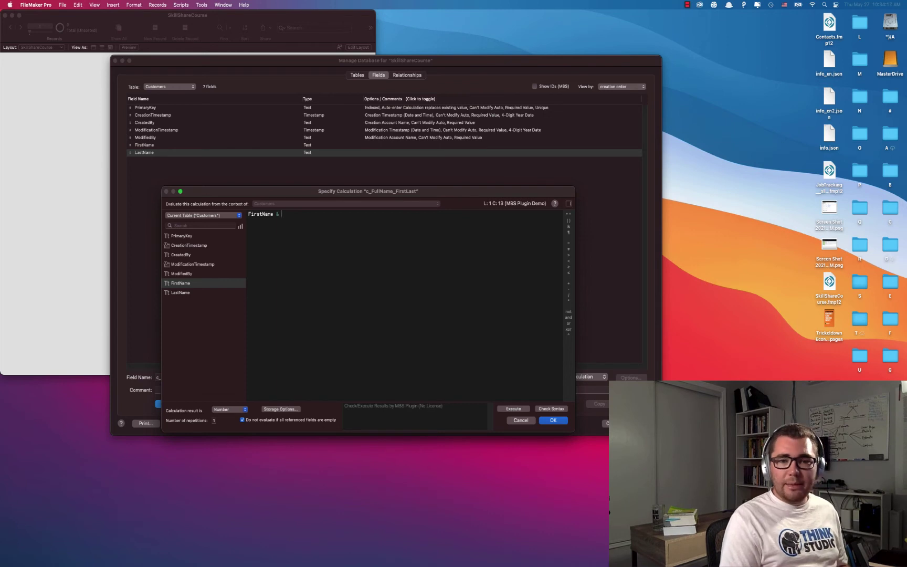
text("")
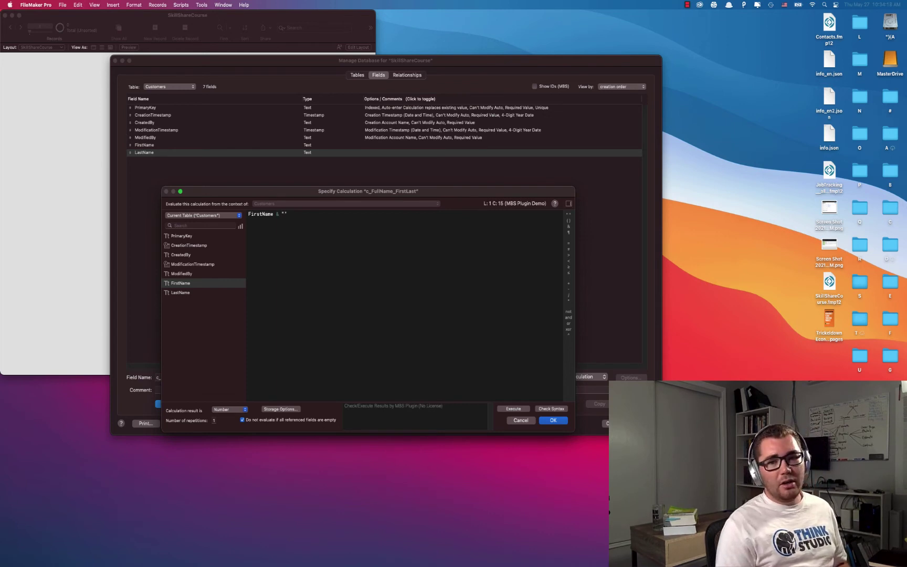
key(Left)
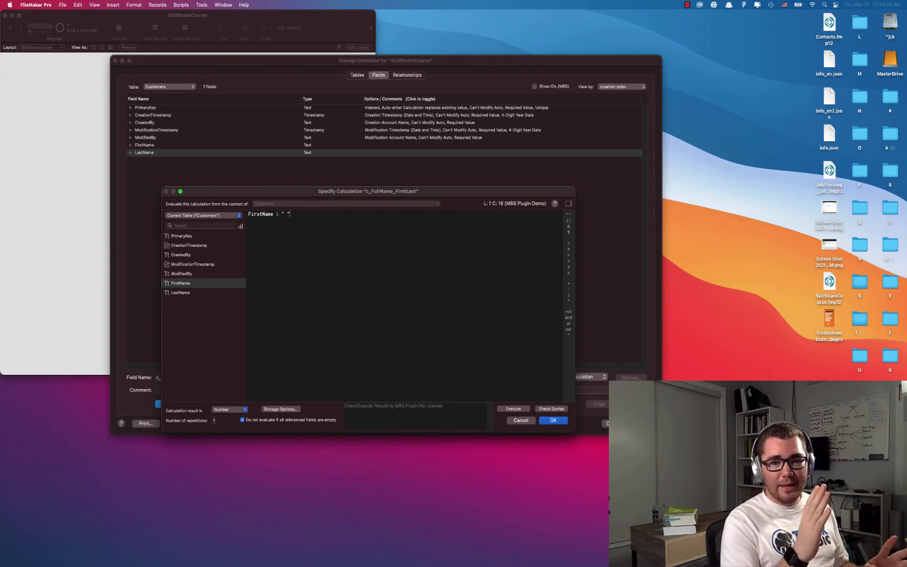
text(&)
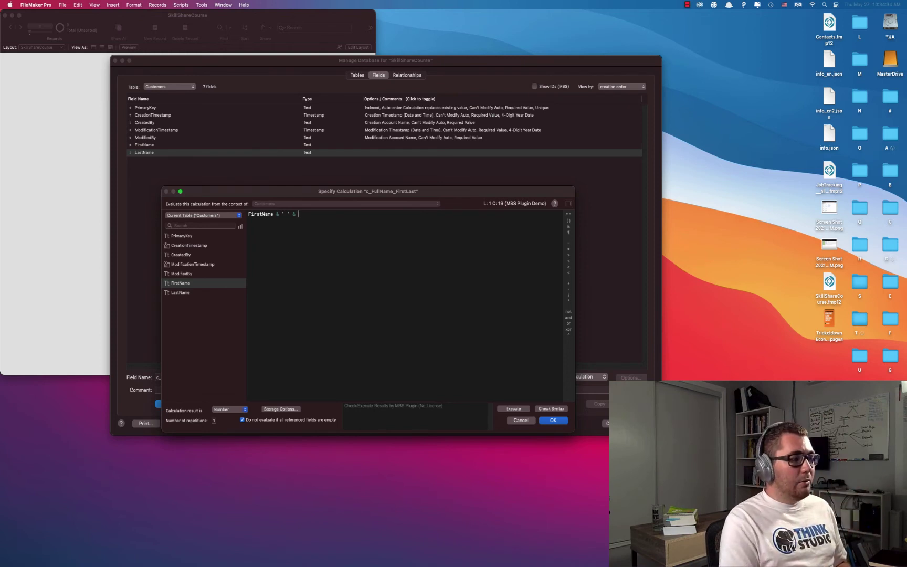
Step: Finish the formula with the LastName field and confirm the calculation
text(Last)
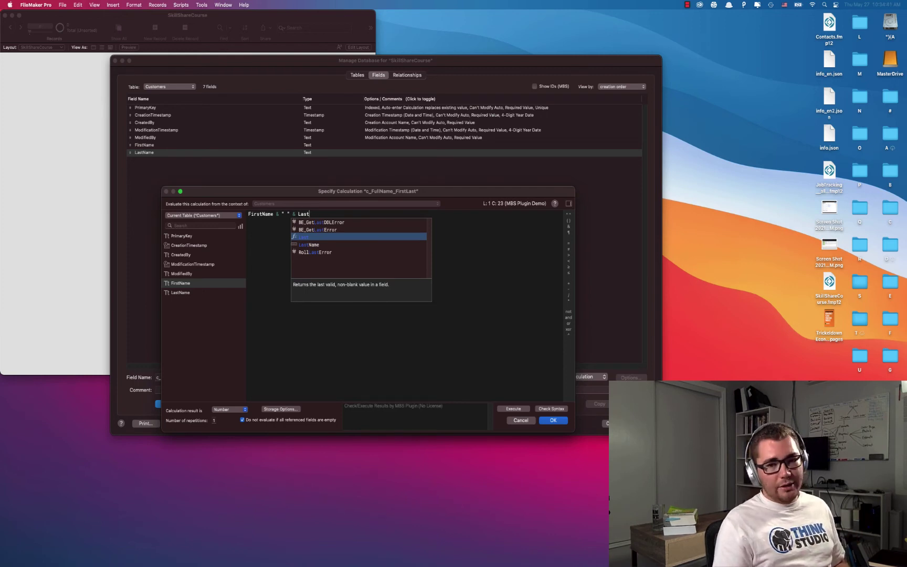
key(Down)
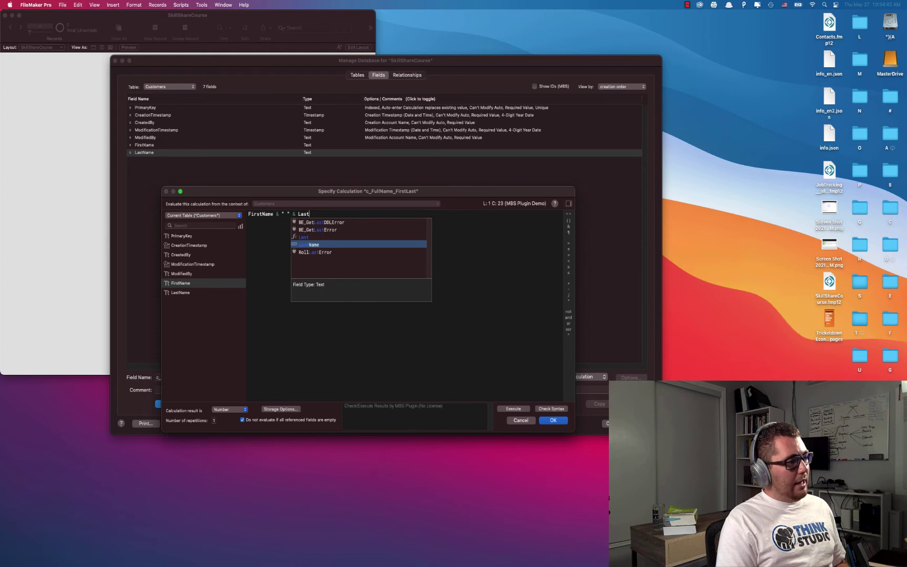
key(Up)
key(Down)
key(Up)
key(Down)
key(Up)
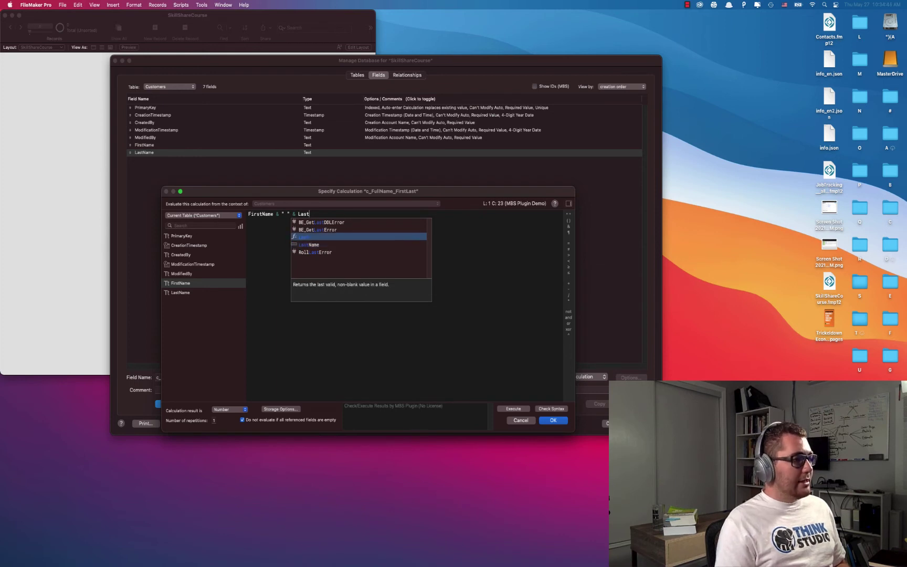
key(Down)
key(Return)
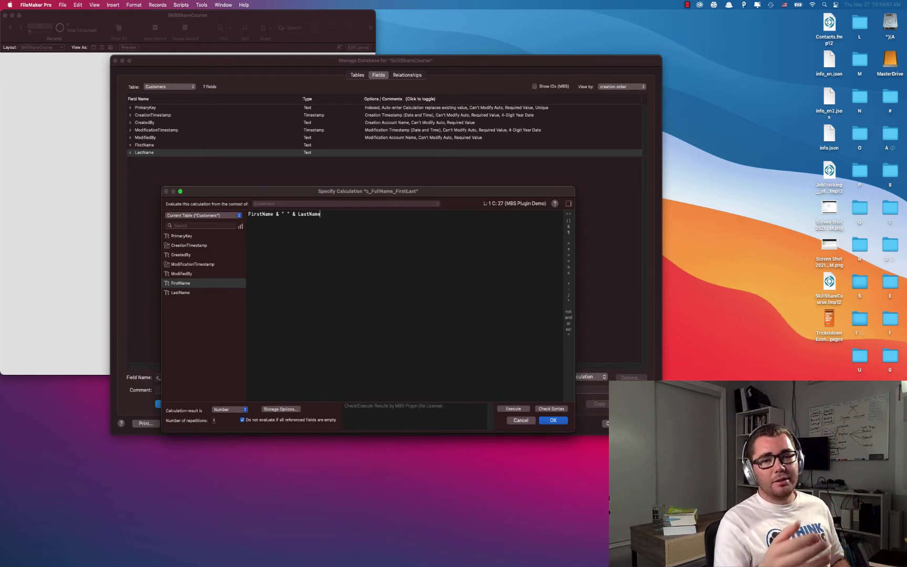
click(557, 420)
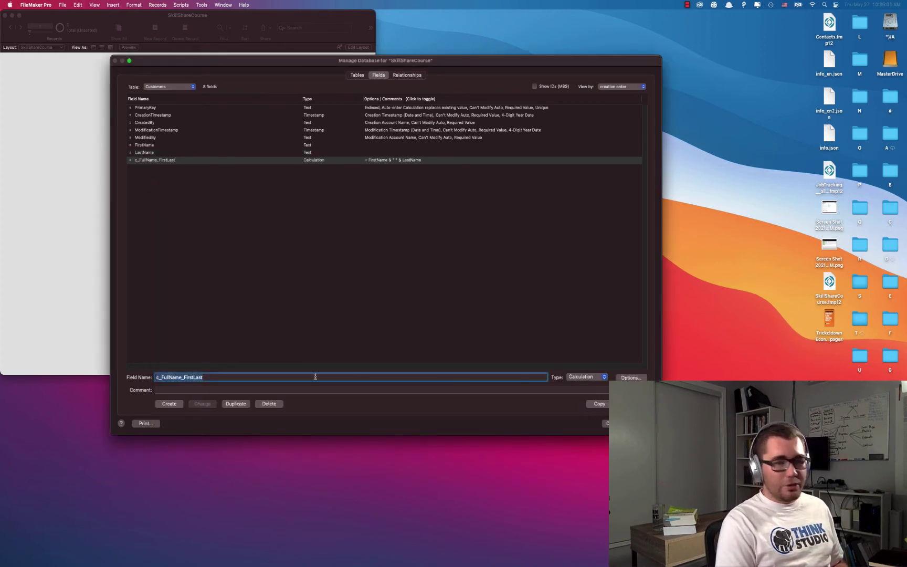
Step: Create Phone and Email as Text fields in Customers, making 10 fields
text(Phone)
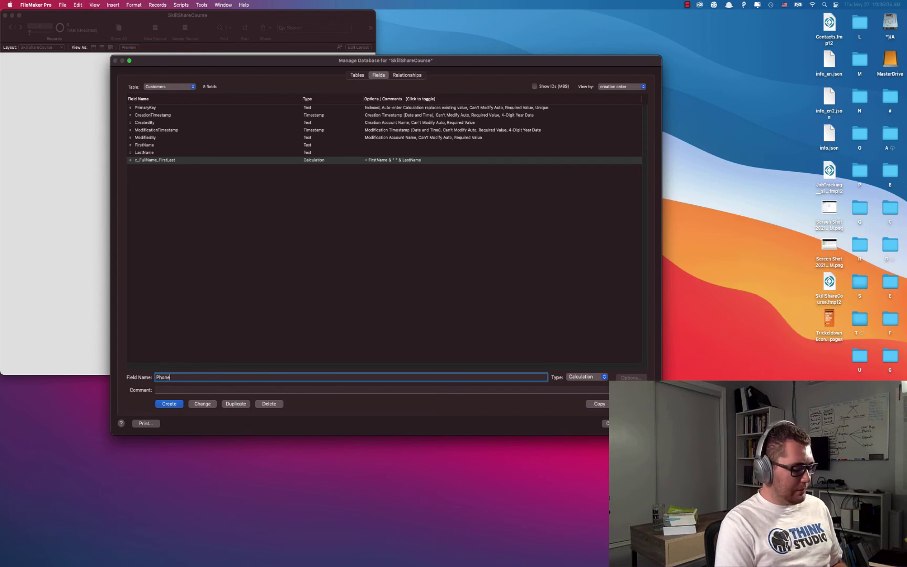
key(super+t)
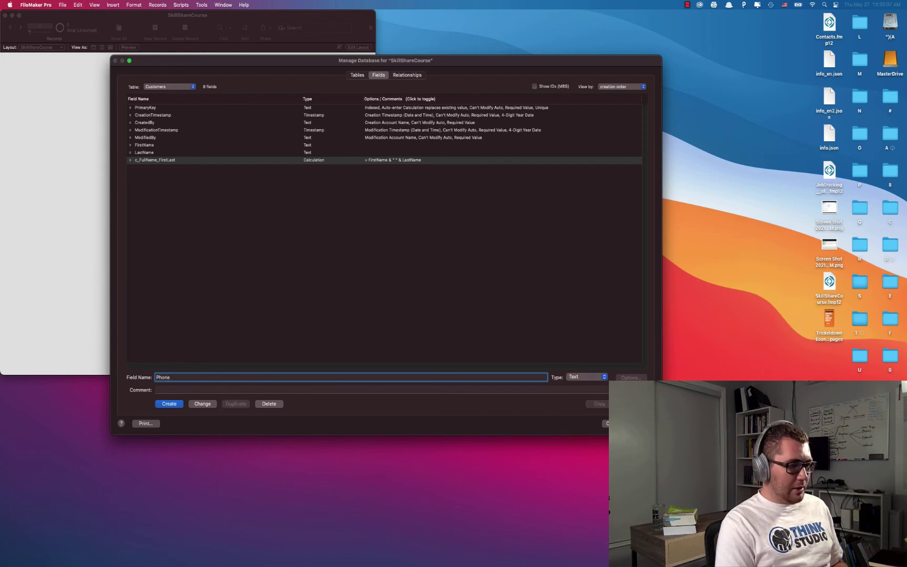
click(583, 379)
click(582, 380)
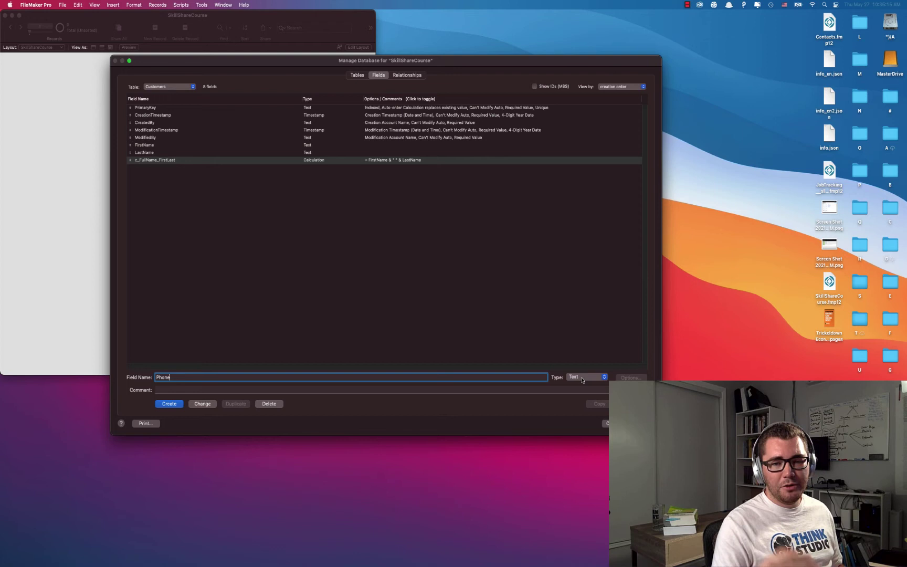
click(582, 379)
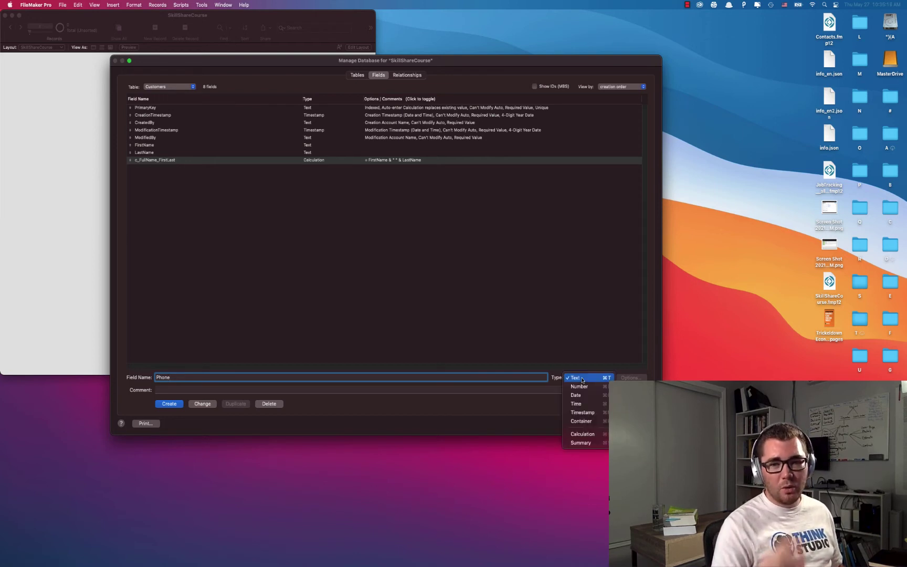
click(583, 378)
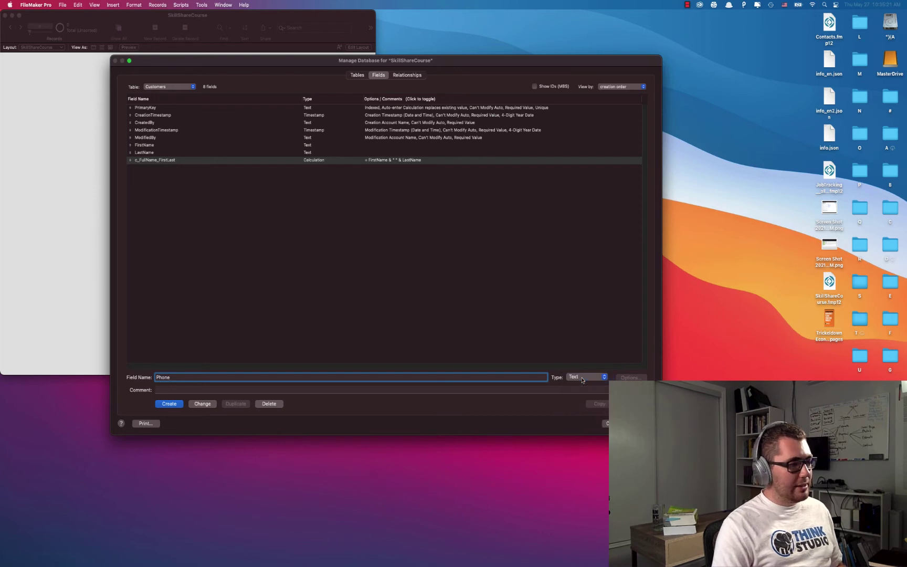
click(169, 404)
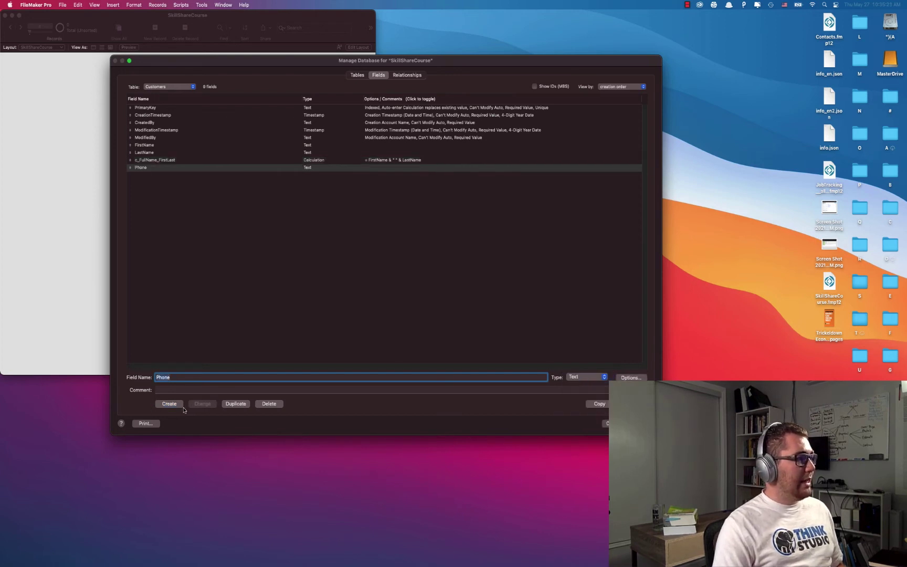
text(Email)
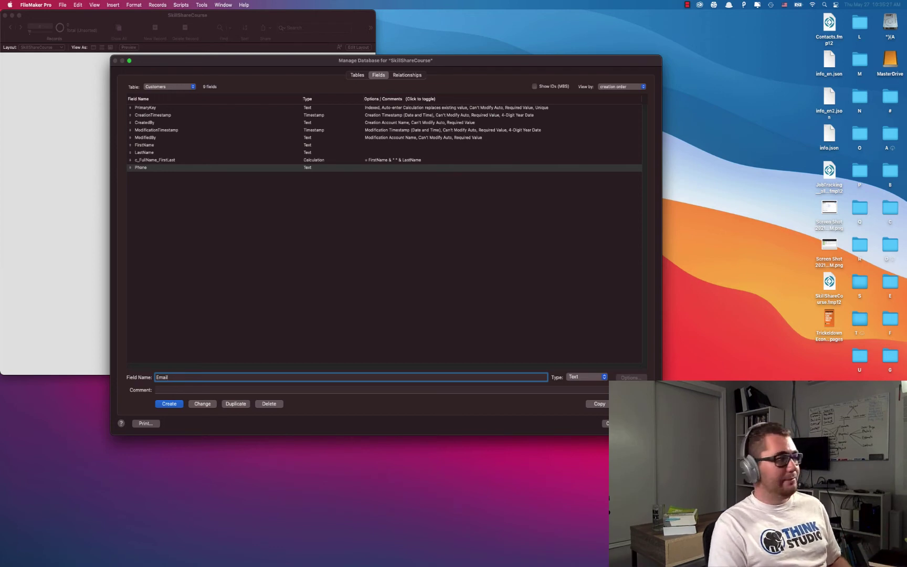
key(Return)
click(185, 216)
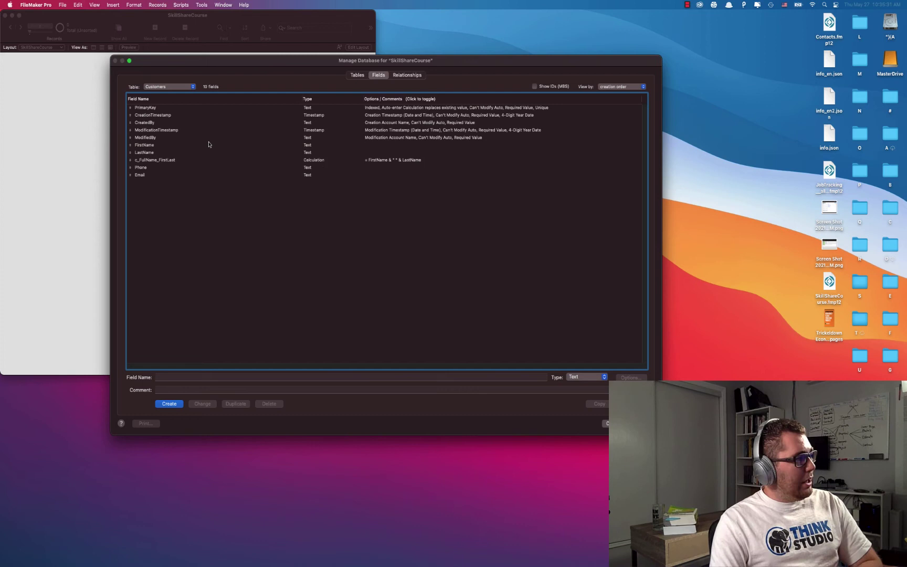
double_click(320, 118)
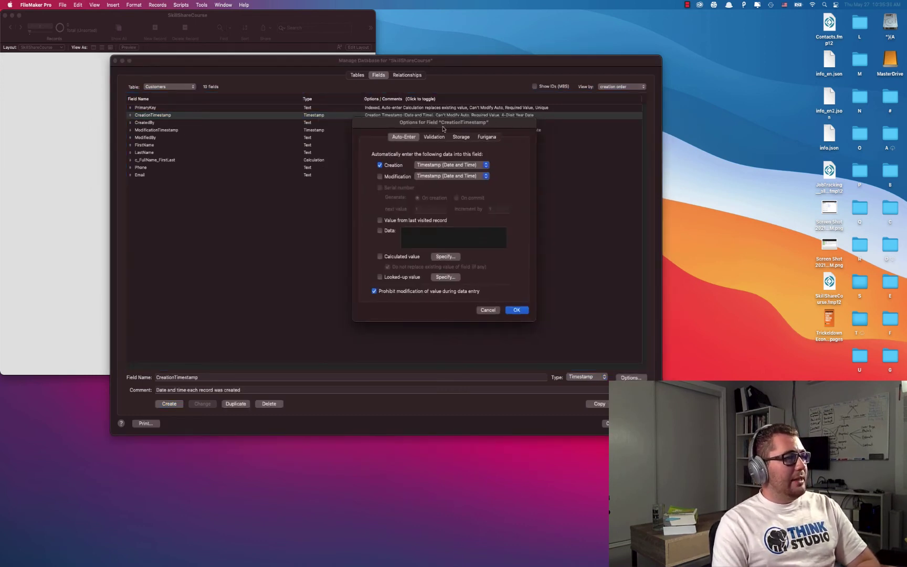
drag(443, 129, 340, 151)
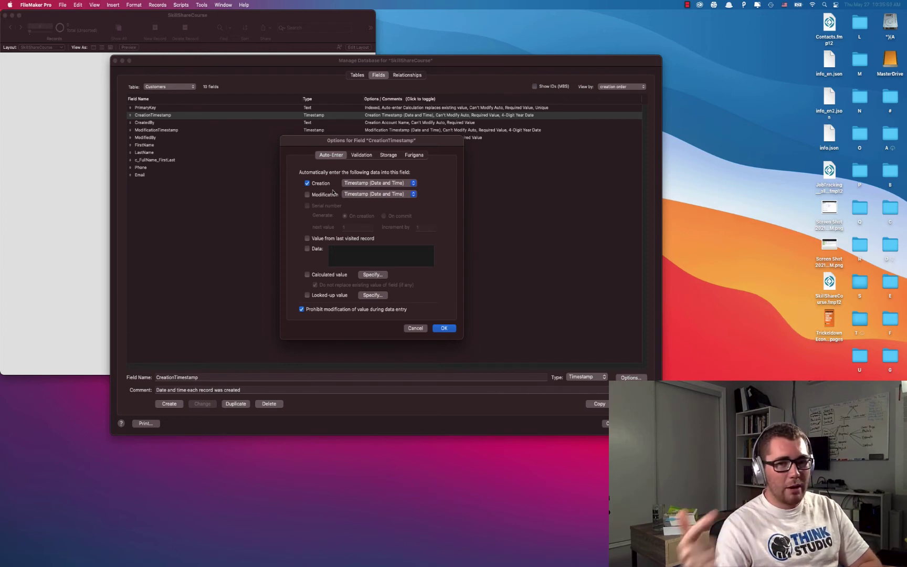
click(359, 158)
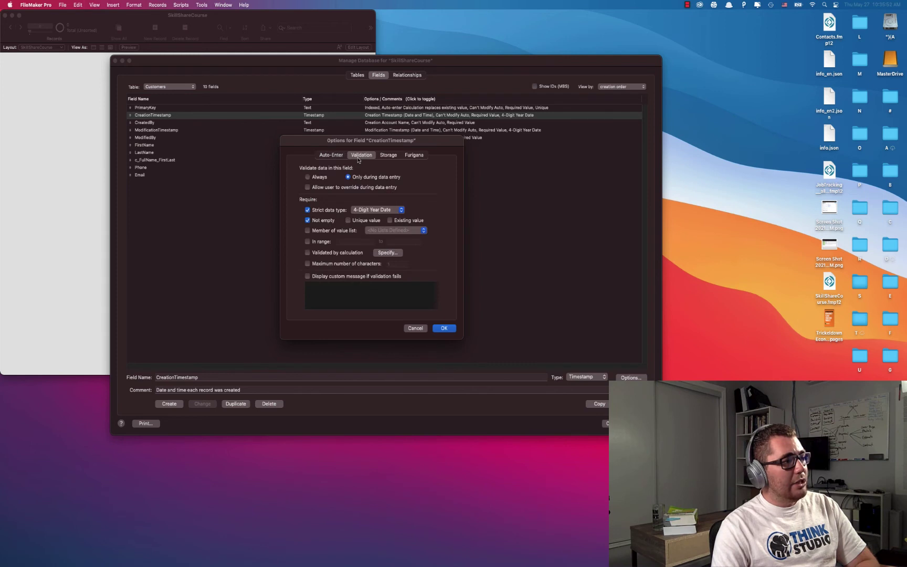
click(353, 211)
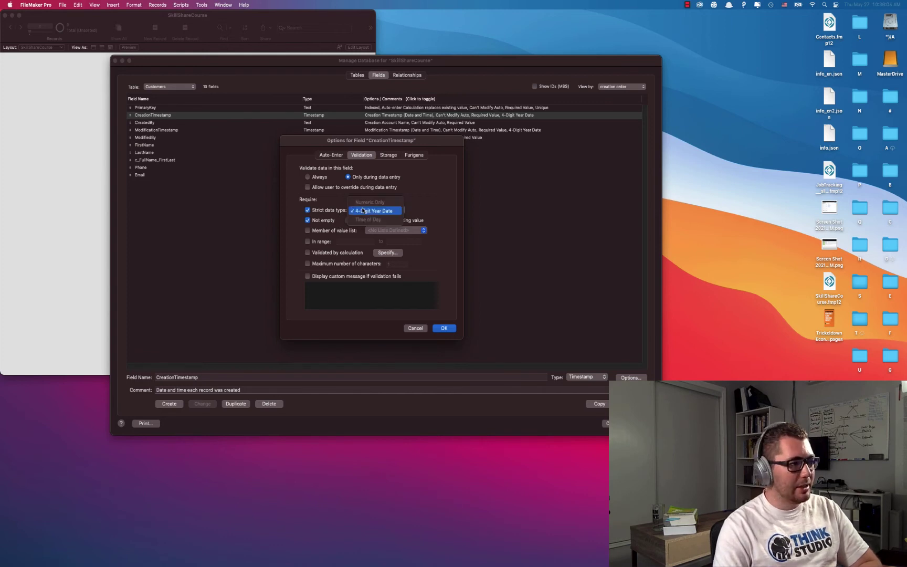
click(404, 204)
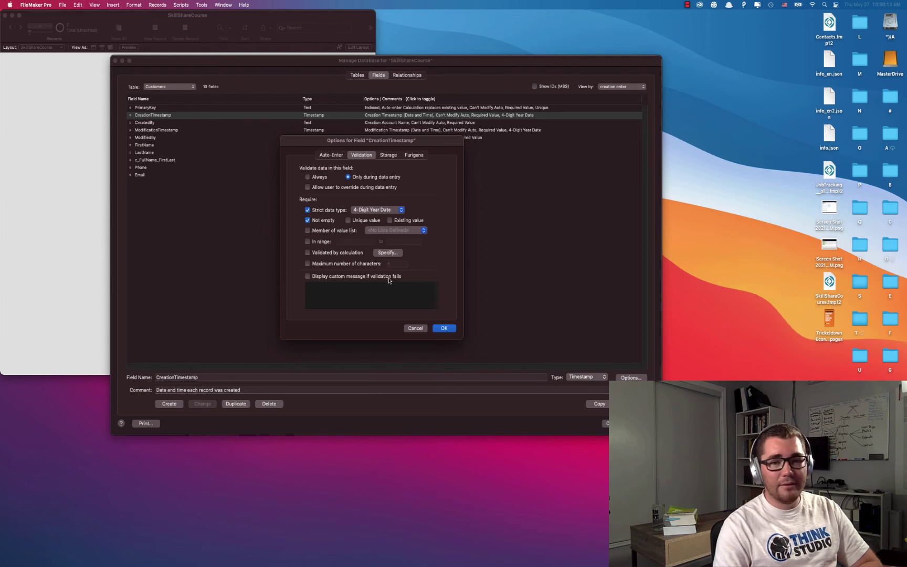
click(389, 156)
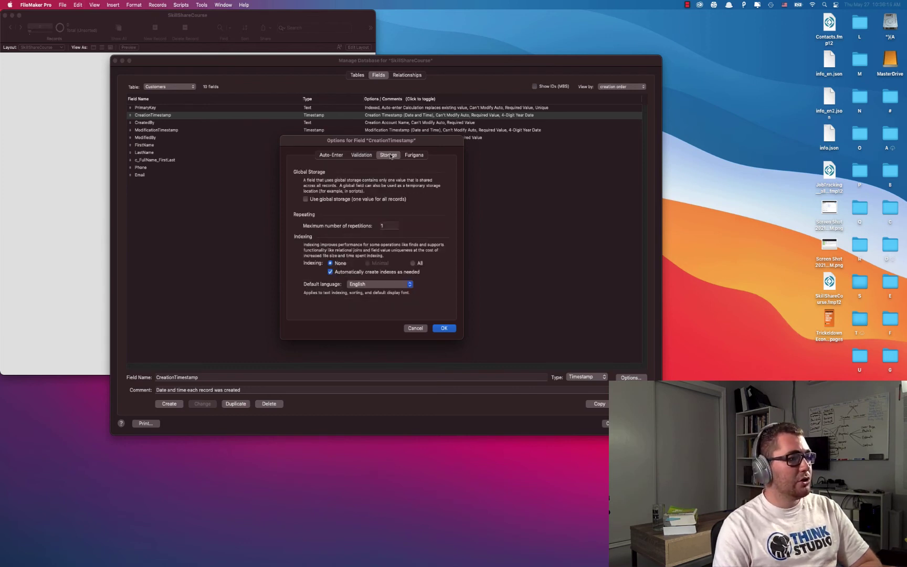
click(410, 158)
click(336, 155)
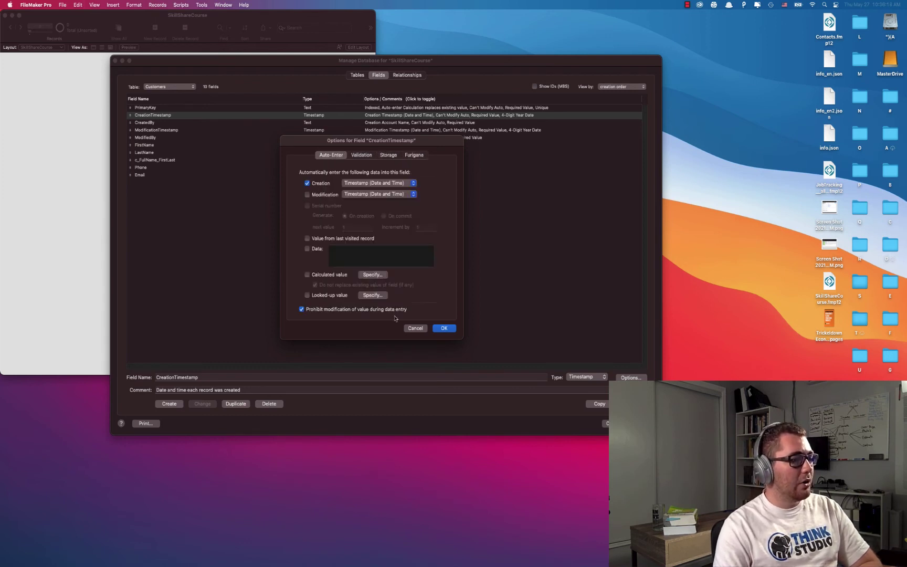
click(415, 328)
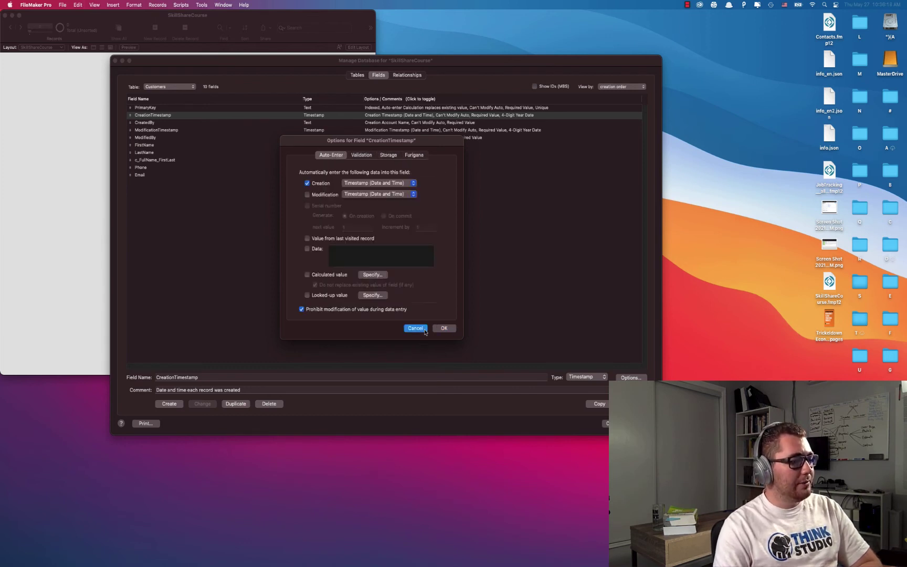
double_click(153, 123)
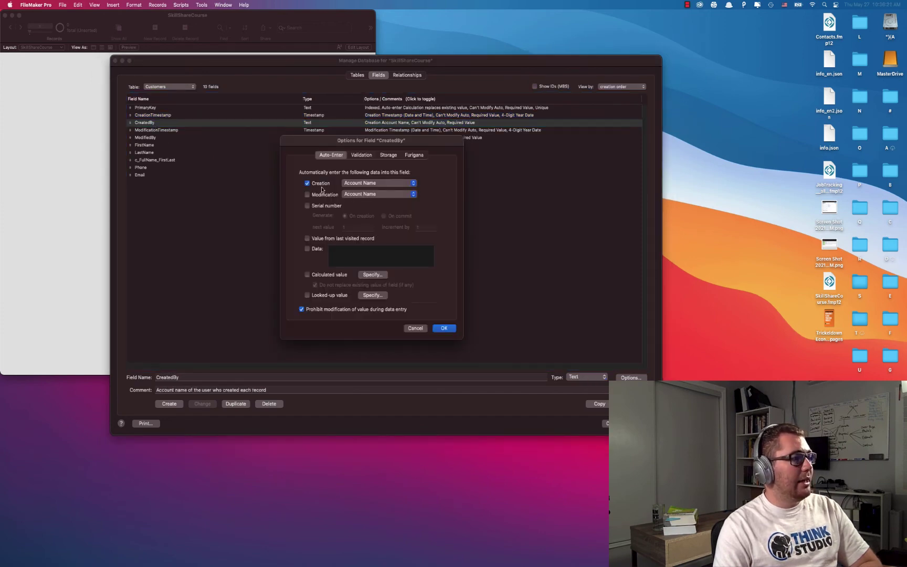
click(356, 185)
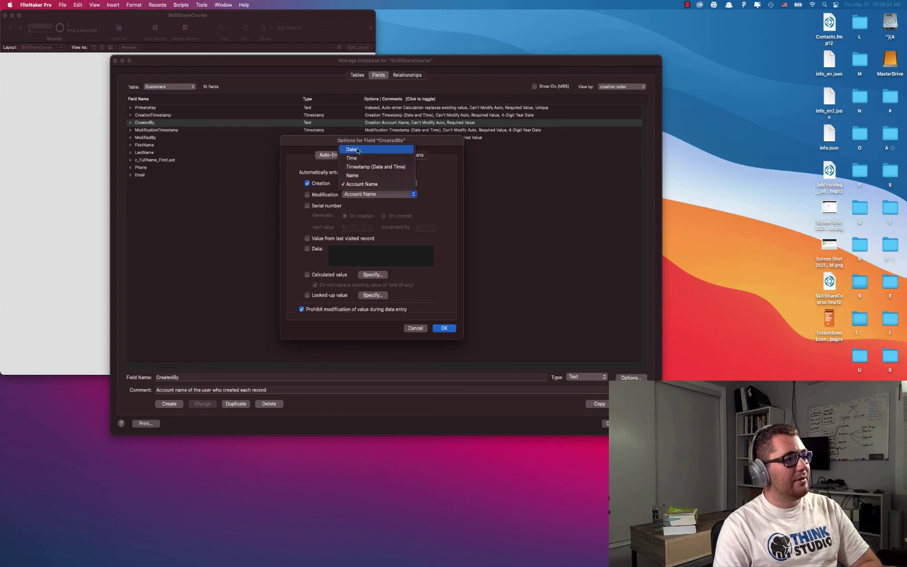
click(426, 191)
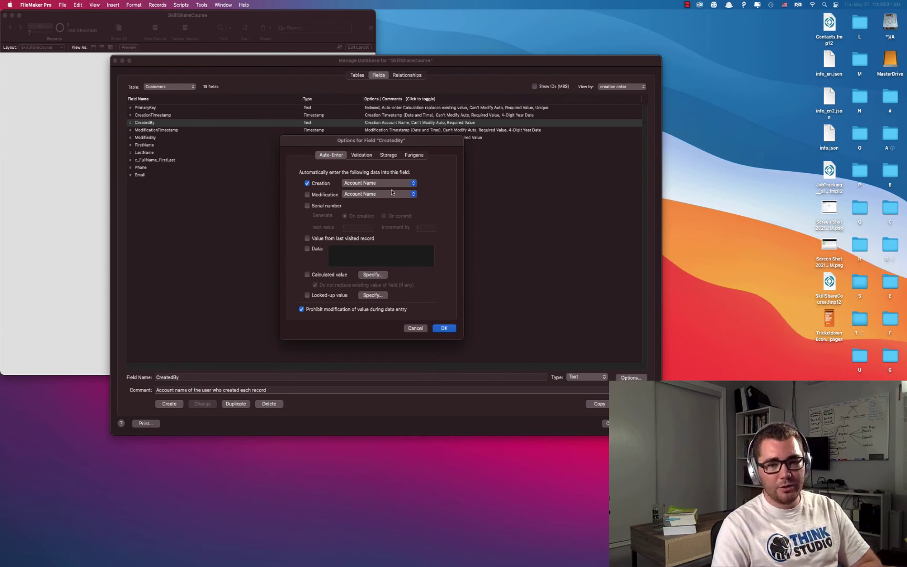
click(444, 328)
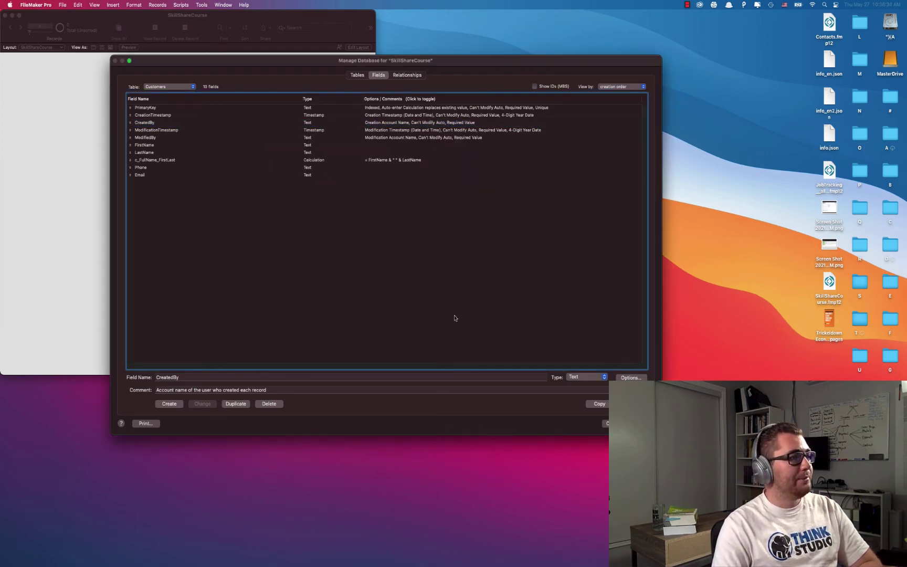
Step: Stretch the Customers occurrence in the Relationships graph to show all fields, then return to Tables
click(413, 79)
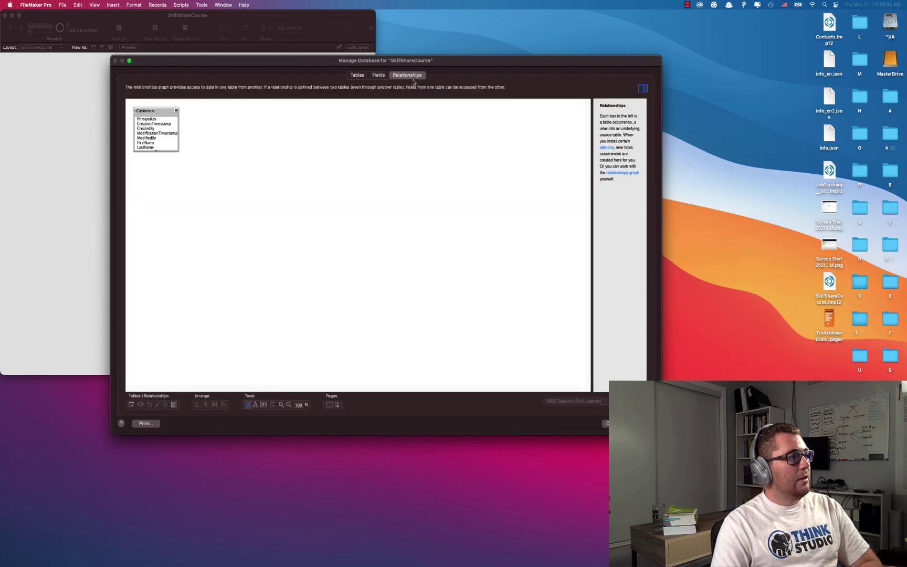
drag(178, 151, 217, 182)
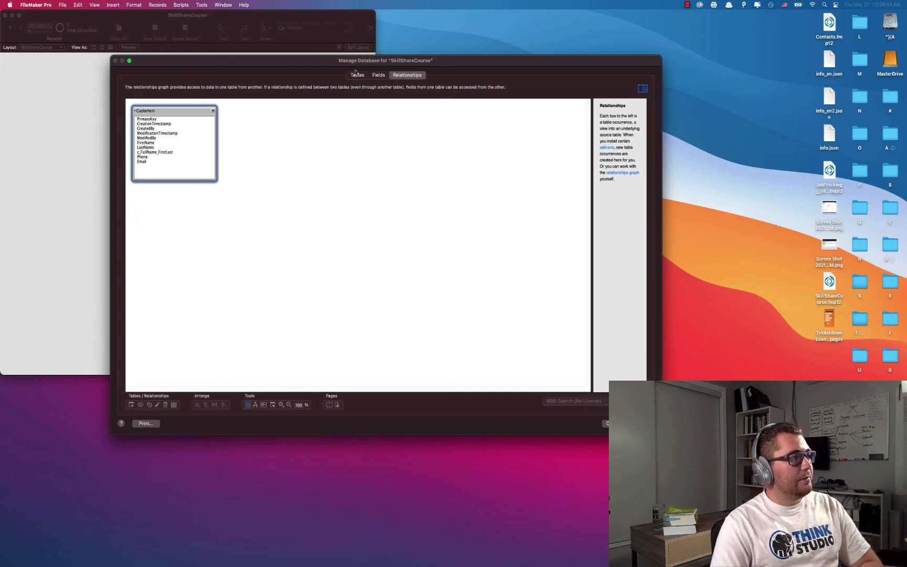
click(357, 75)
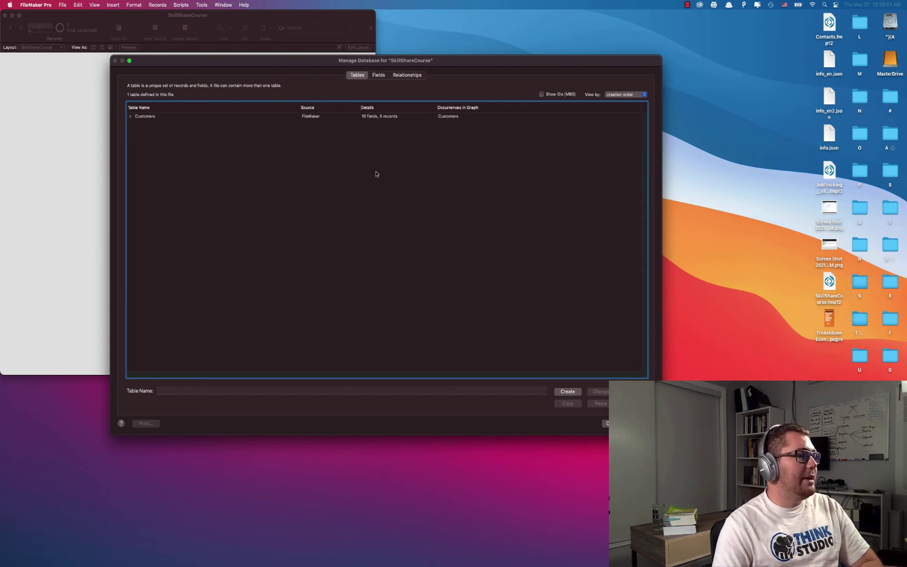
Step: Create a second table named Files next to Customers in Manage Database
drag(308, 63, 341, 54)
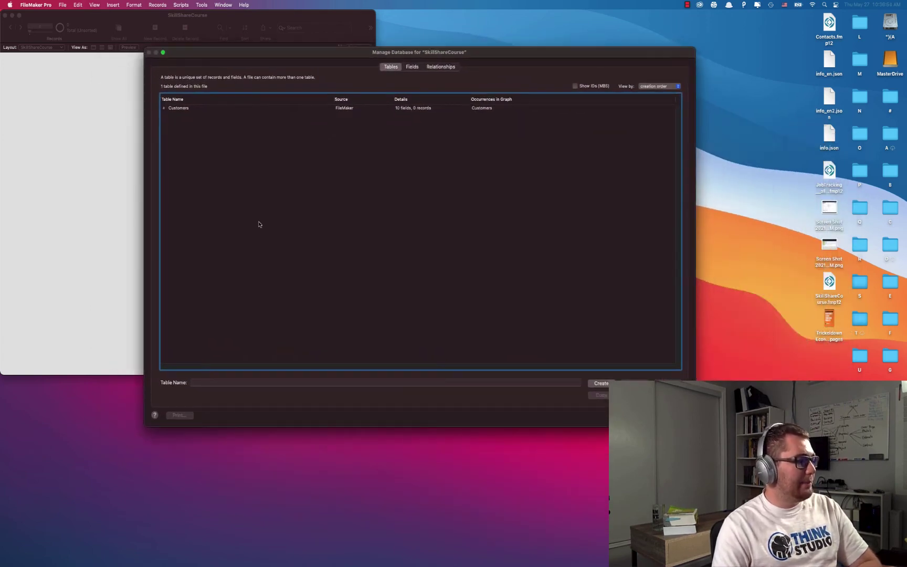
click(252, 383)
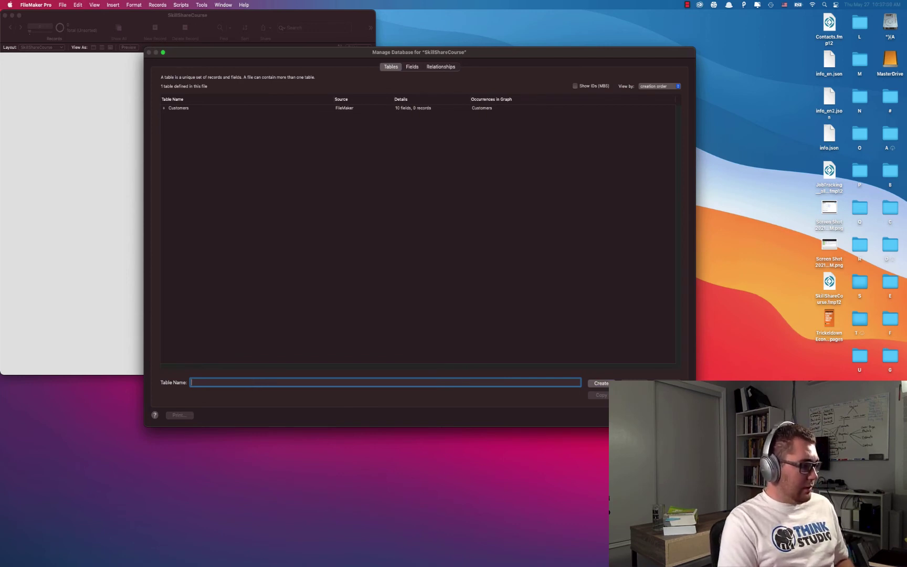
text(Bil)
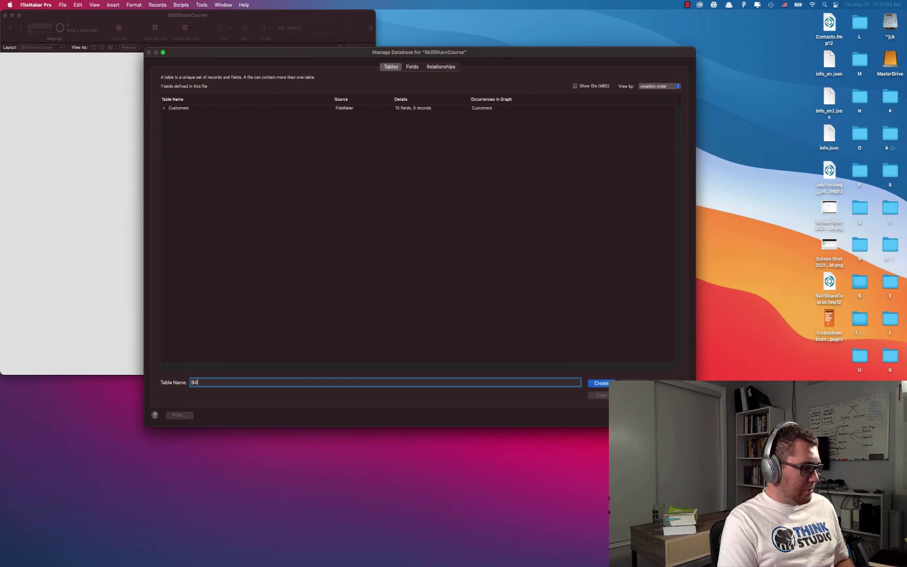
key(BackSpace)
key(BackSpace)
key(BackSpace)
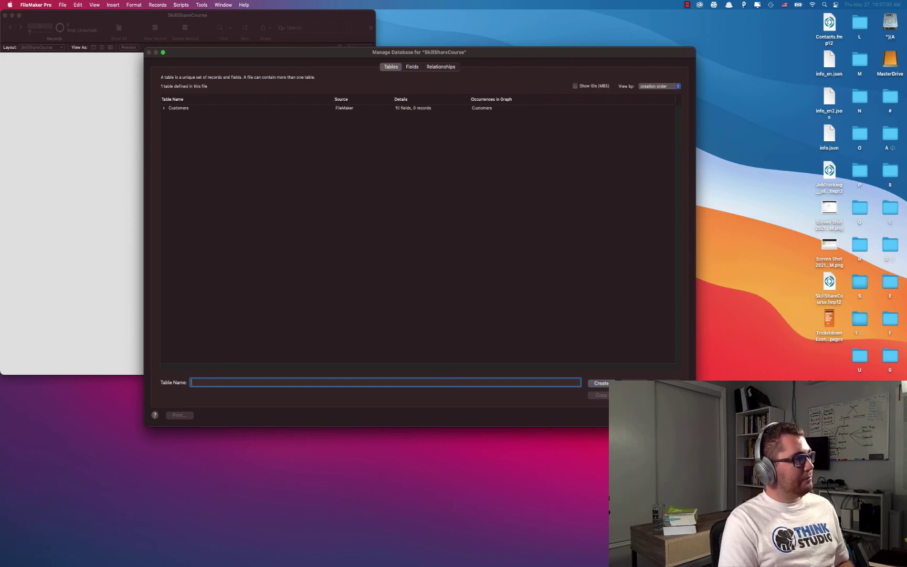
text(Files)
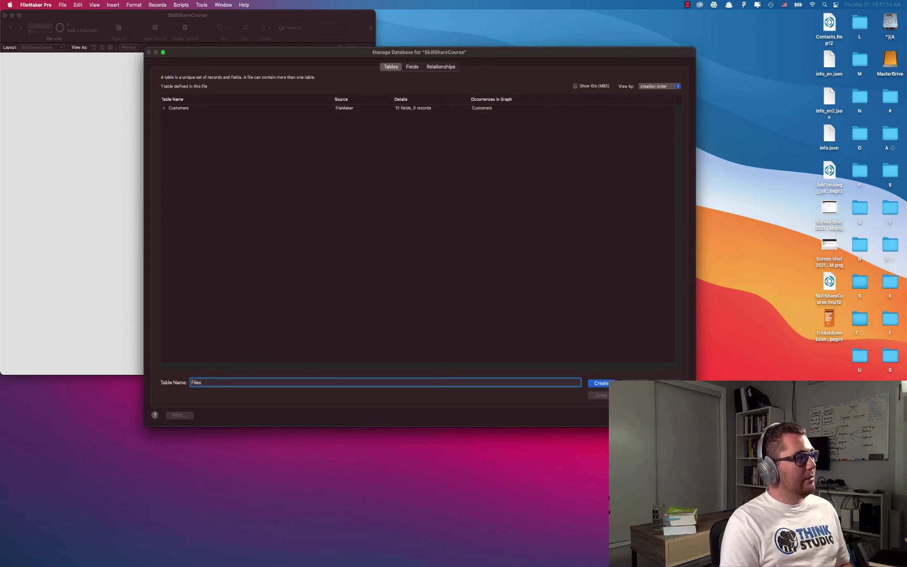
key(Return)
click(182, 117)
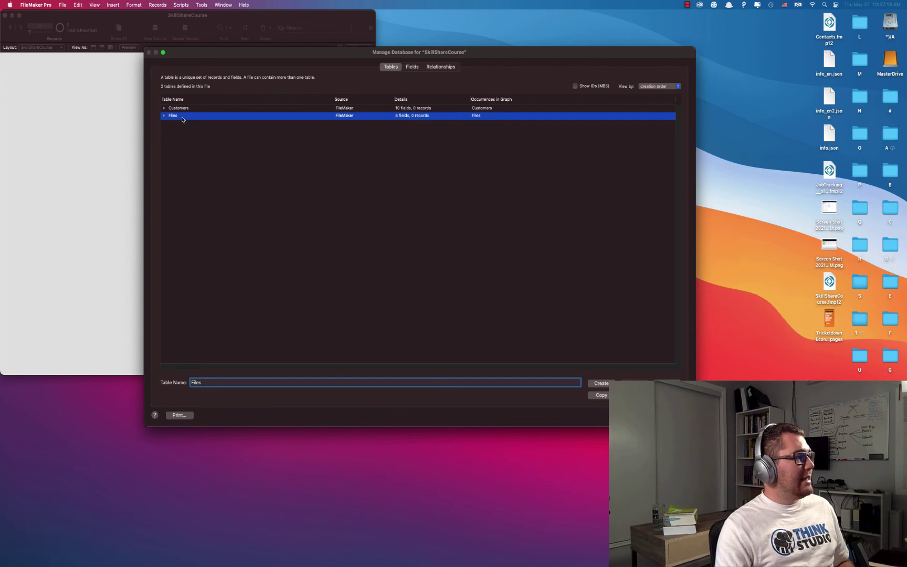
Step: Add a Container field named File to the Files table
double_click(183, 120)
click(243, 366)
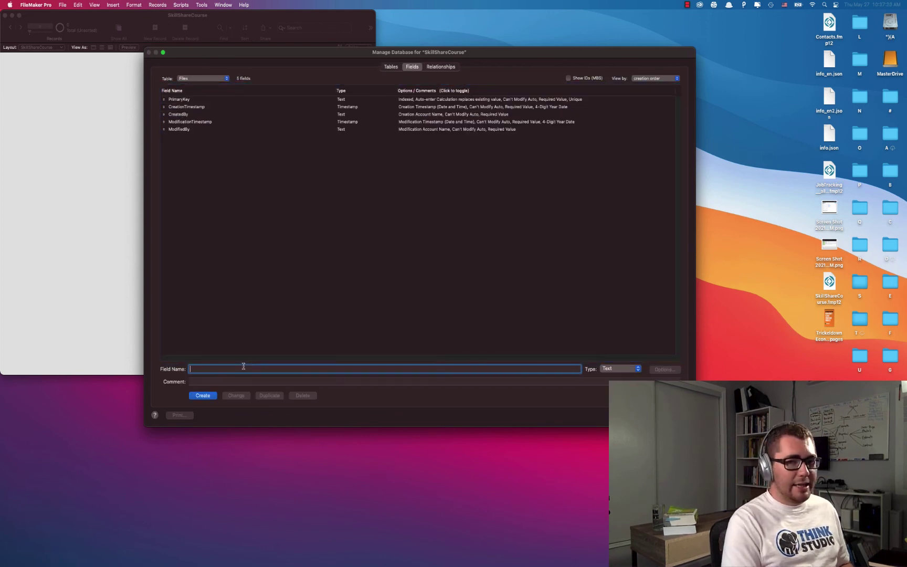
text(Image)
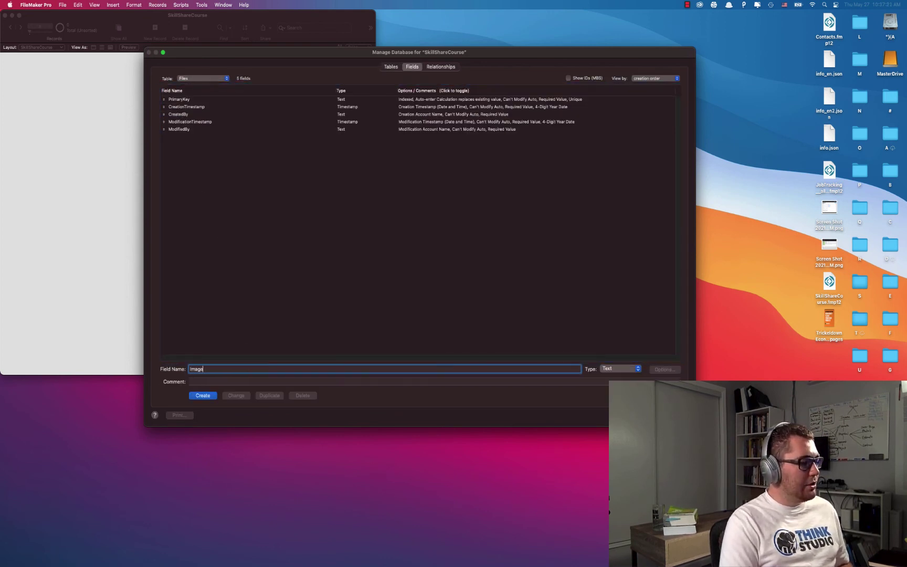
text(_Fiel)
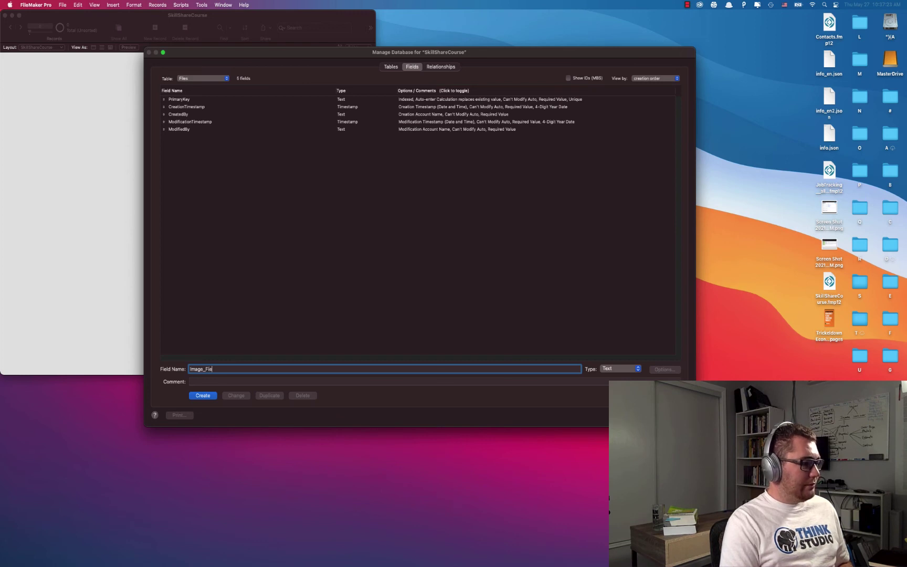
key(super+a)
key(BackSpace)
text(Files)
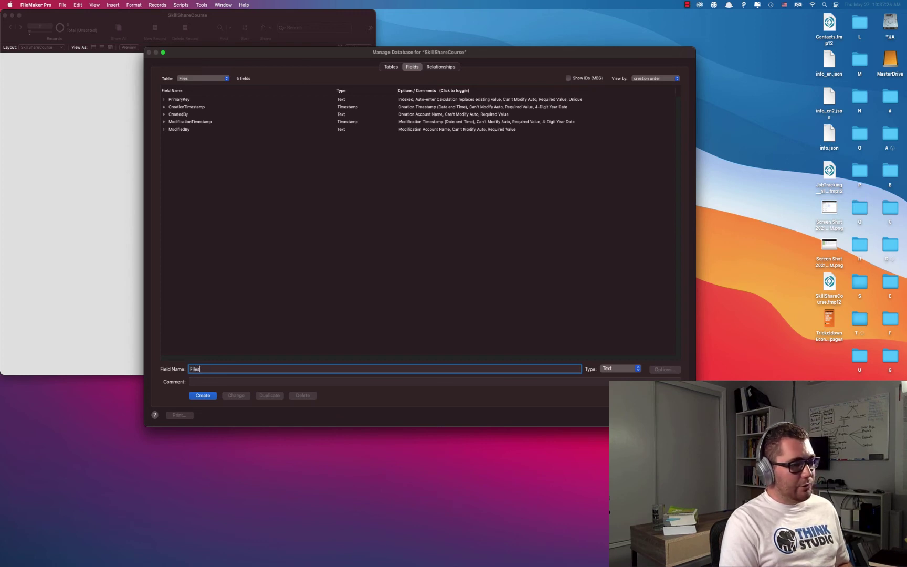
key(BackSpace)
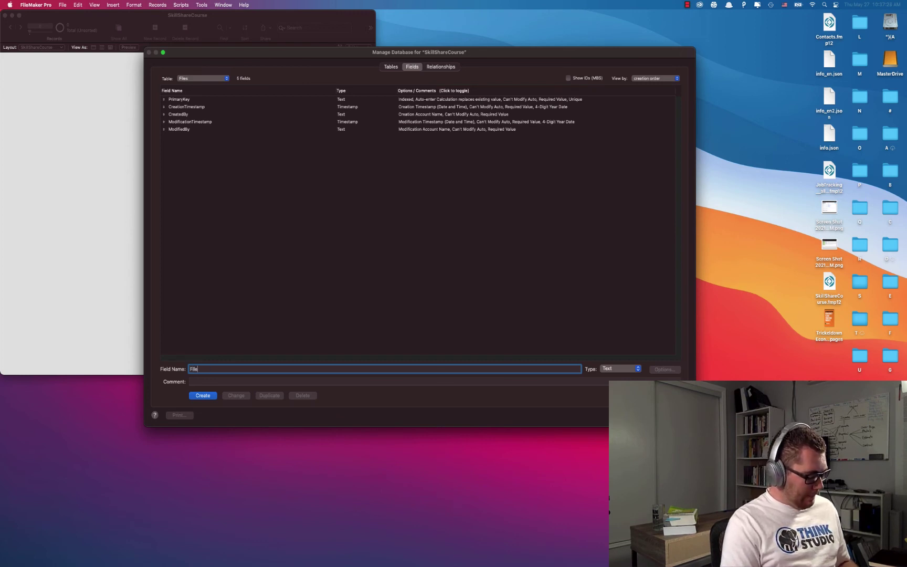
key(super+r)
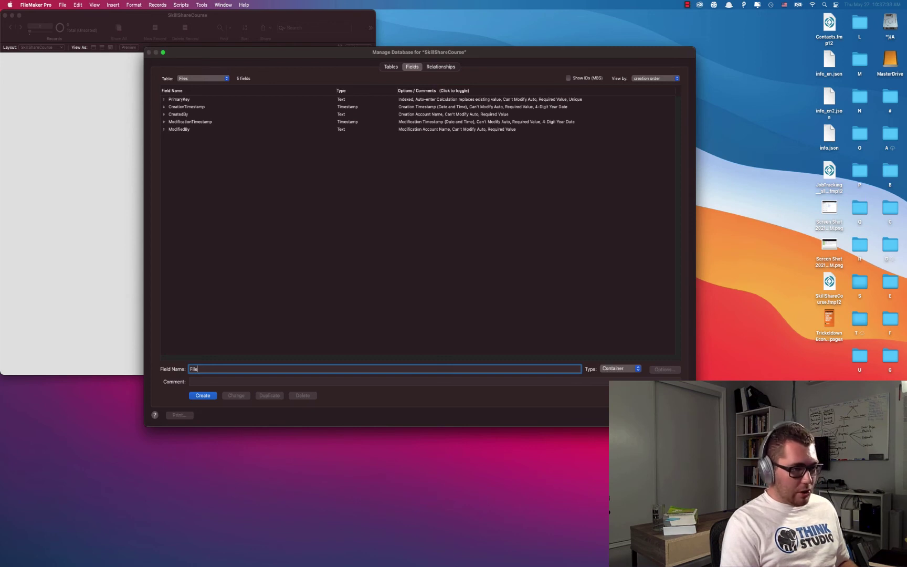
click(607, 373)
click(610, 369)
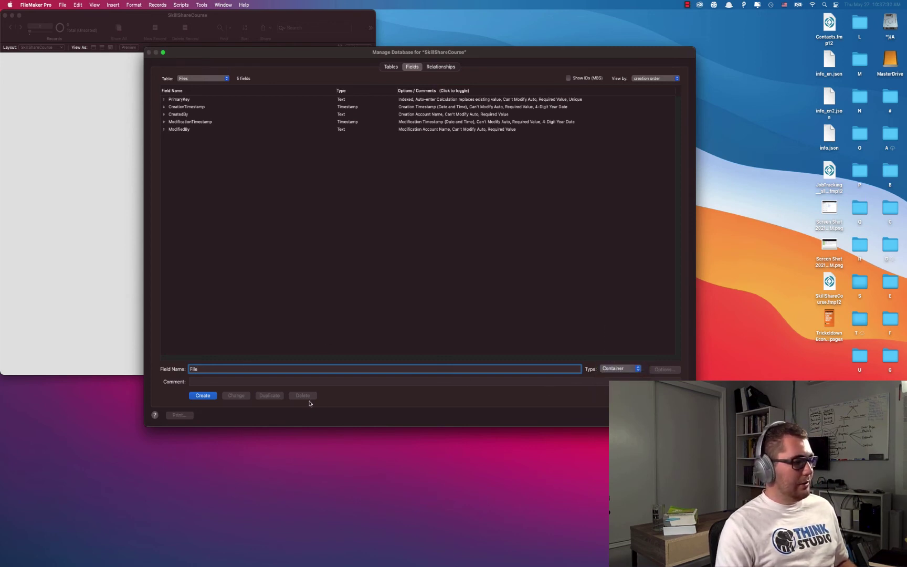
click(216, 397)
click(231, 371)
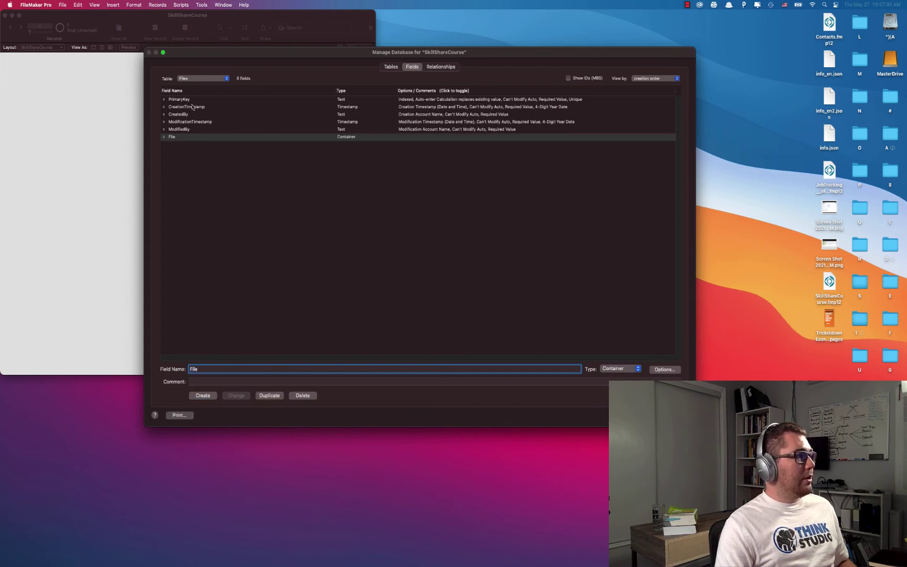
Step: Add FileName and FileDescription as Text fields in Files
click(195, 180)
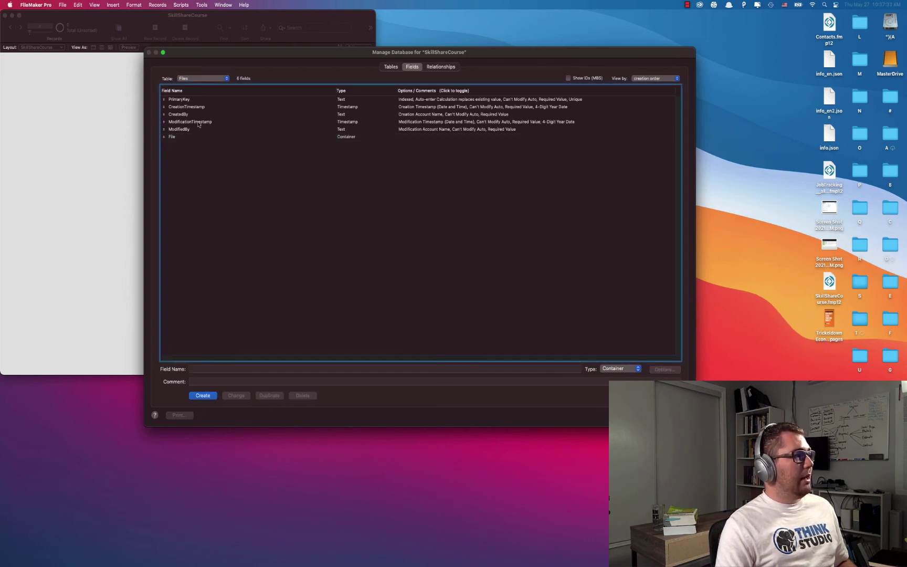
click(221, 368)
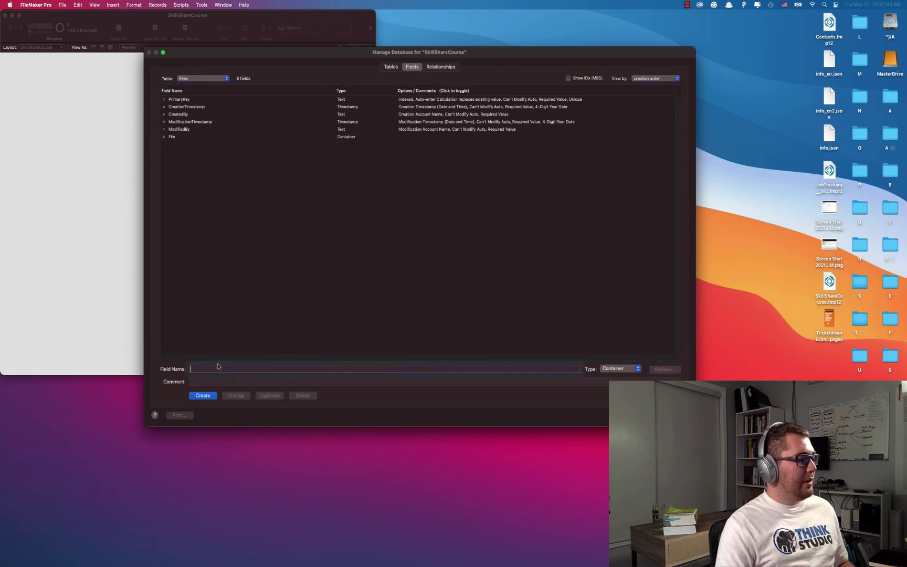
text(FileN)
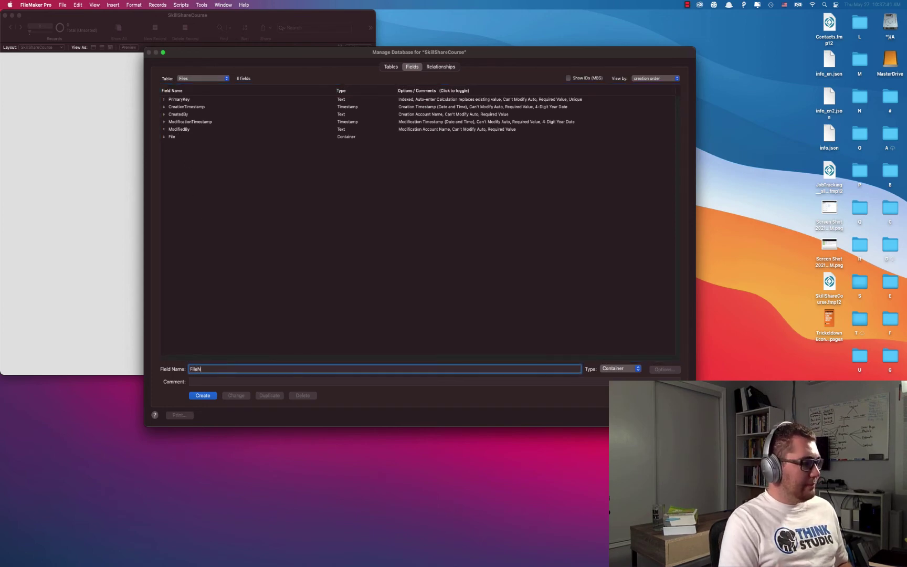
text(ame)
key(super+t)
key(Return)
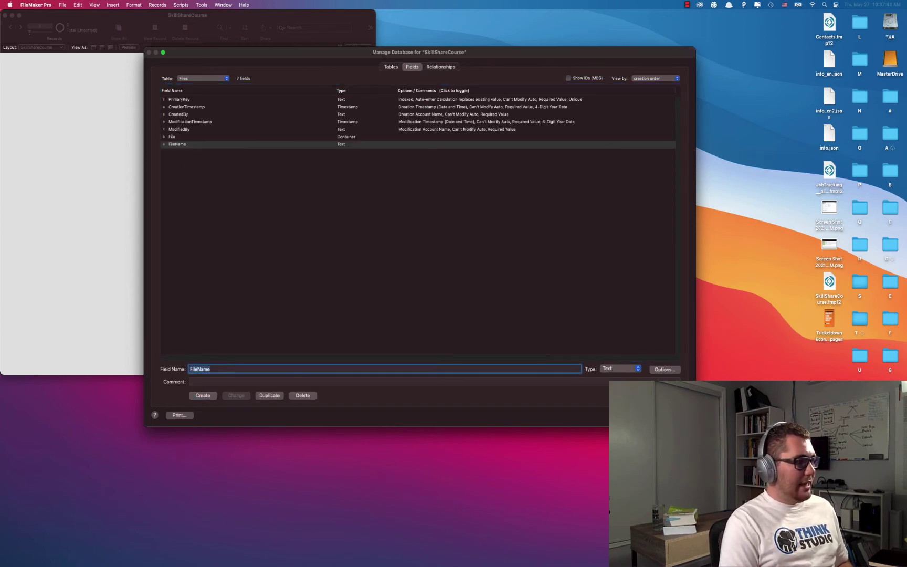
text(File)
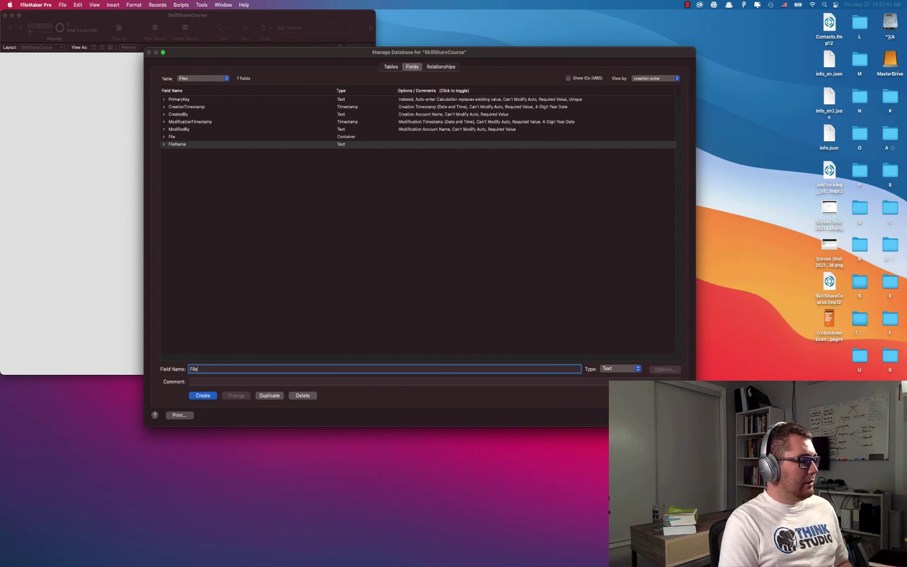
text(Descri)
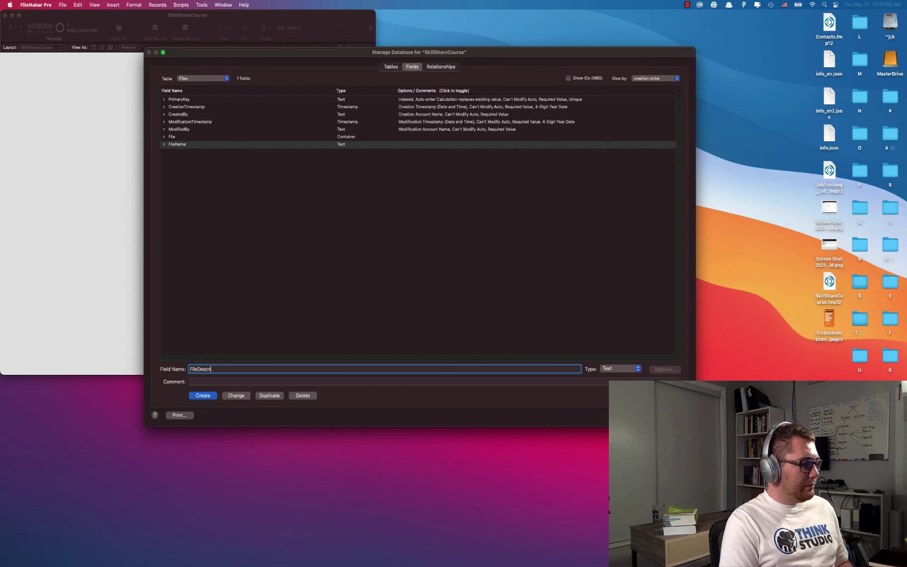
text(ption)
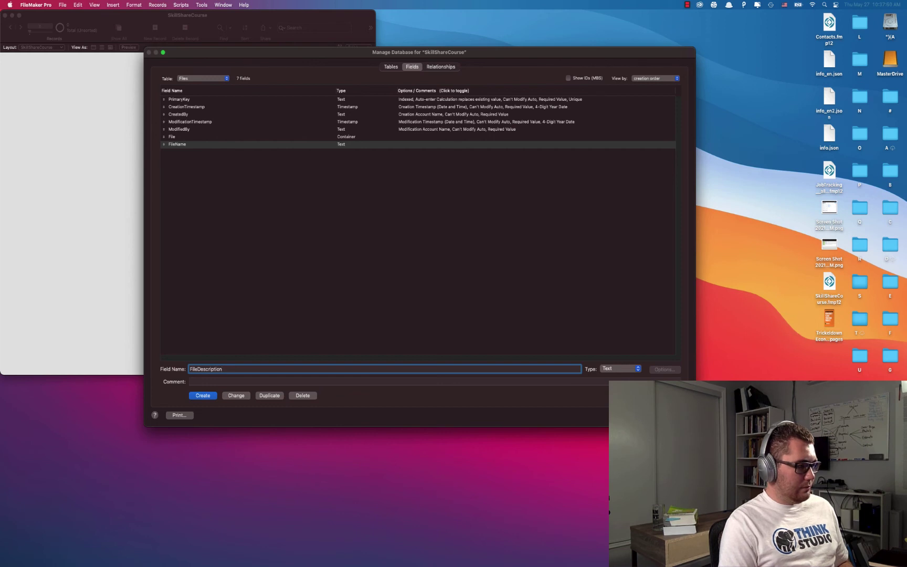
key(Return)
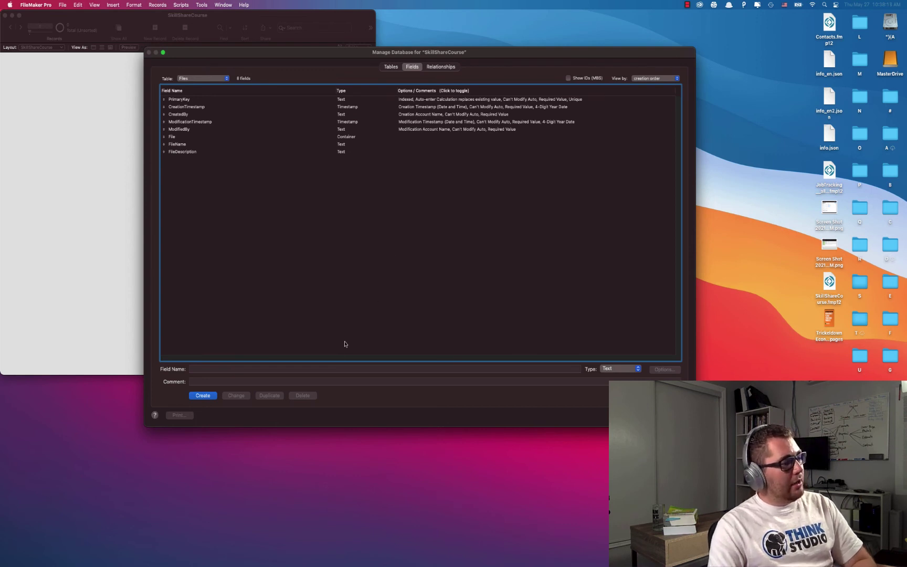
Step: Add a Customer_IDFK text field to Files and move it directly below PrimaryKey
click(338, 368)
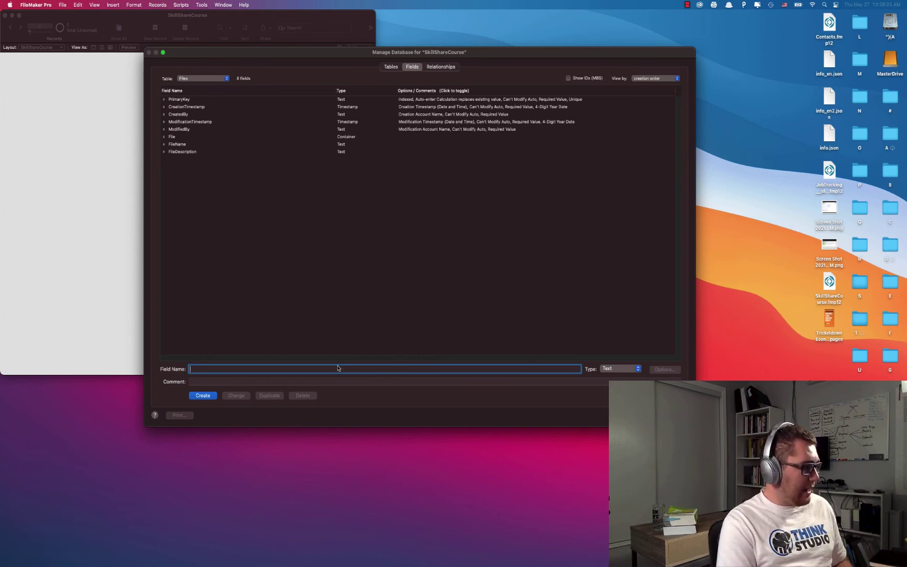
text(Cus)
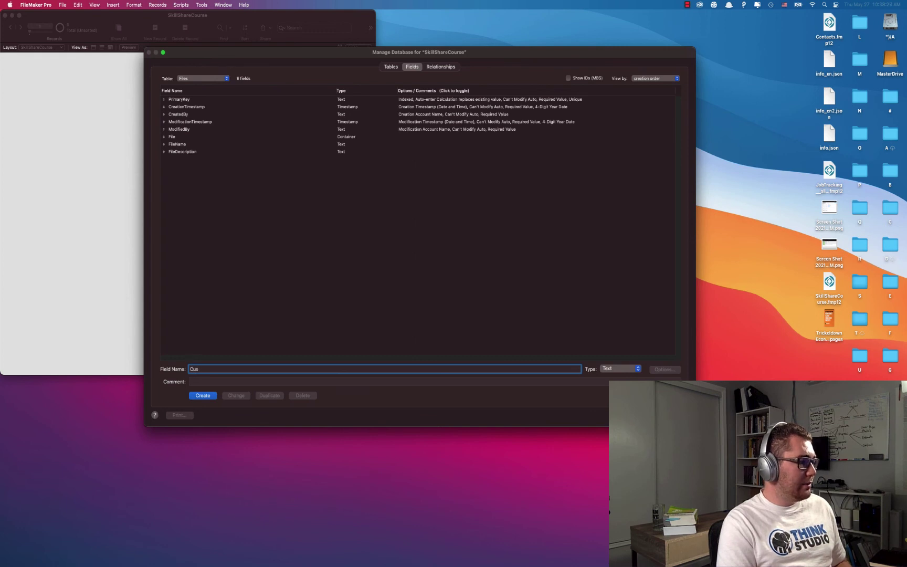
text(tomer_IDFK)
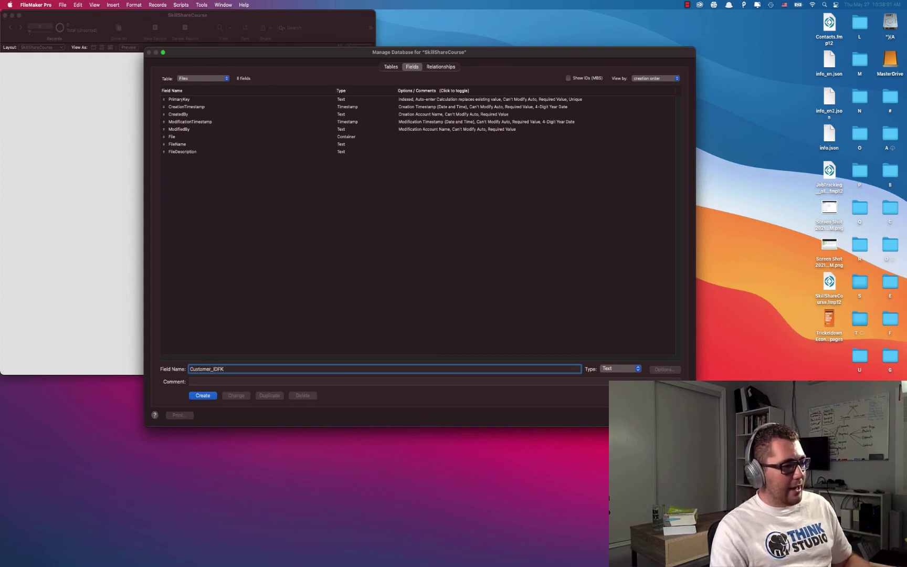
click(214, 397)
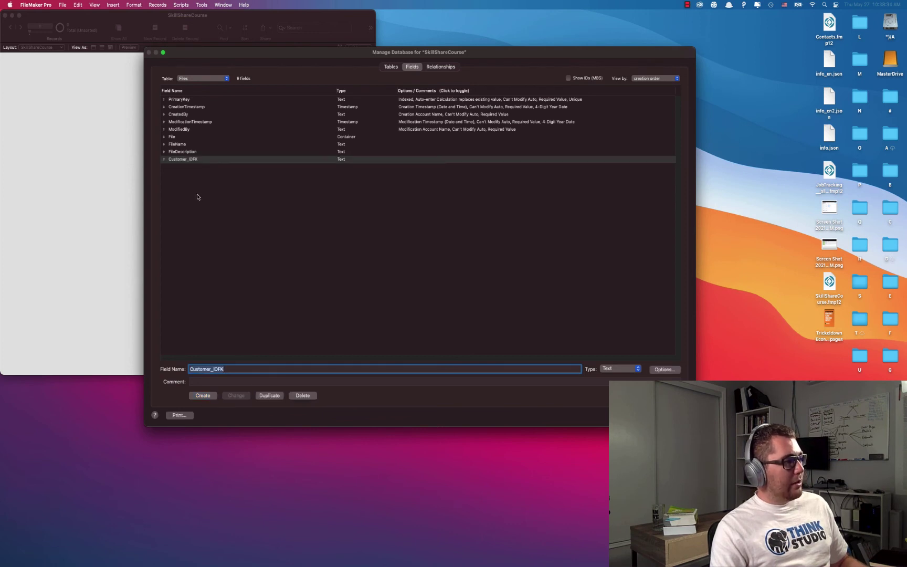
drag(163, 159, 165, 104)
click(263, 250)
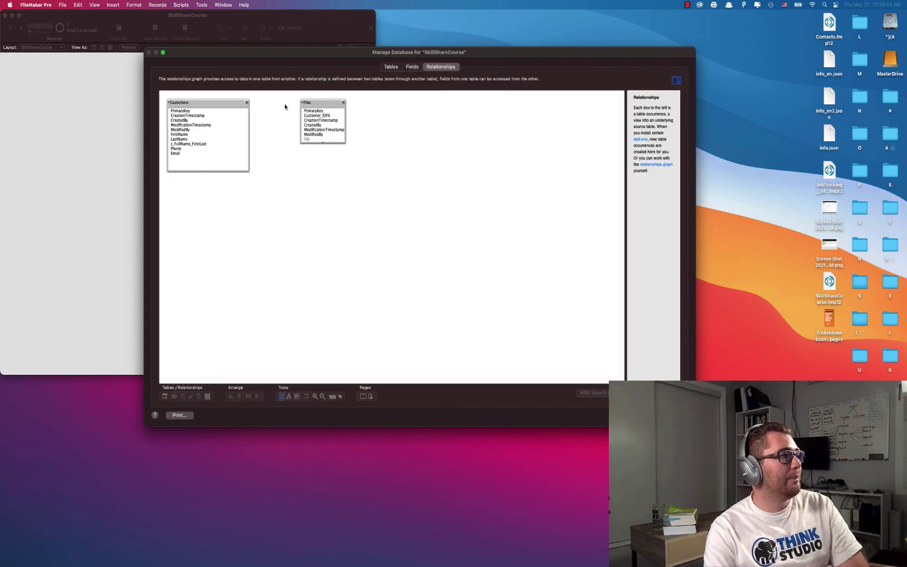
Step: Resize and arrange both table boxes, then link Customers::PrimaryKey to Files::Customer_IDFK
click(197, 103)
drag(249, 171, 229, 164)
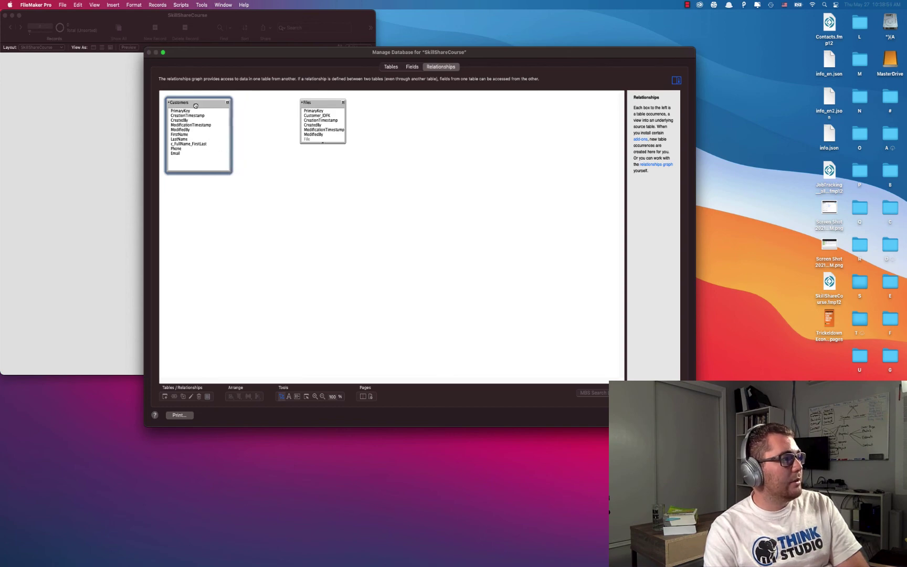
drag(196, 105, 200, 106)
drag(326, 100, 302, 114)
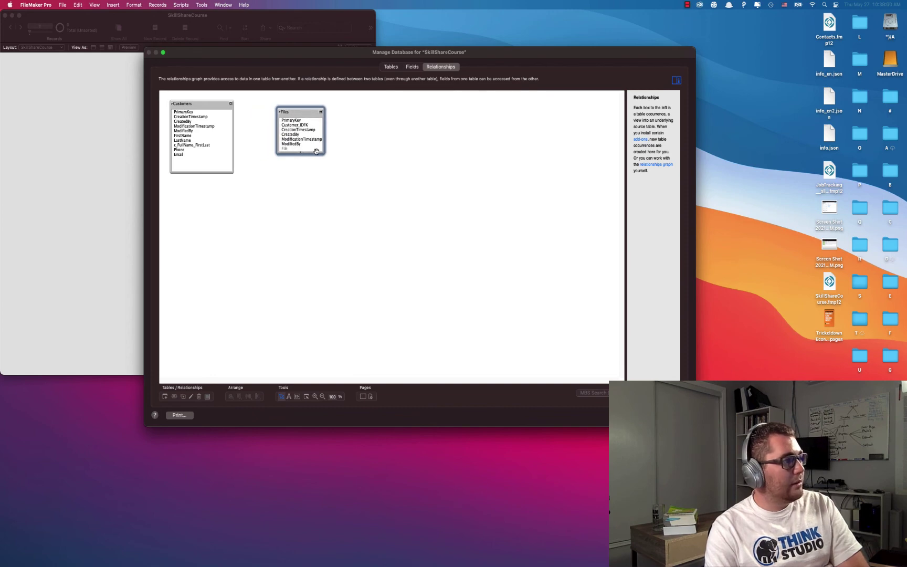
drag(323, 153, 338, 180)
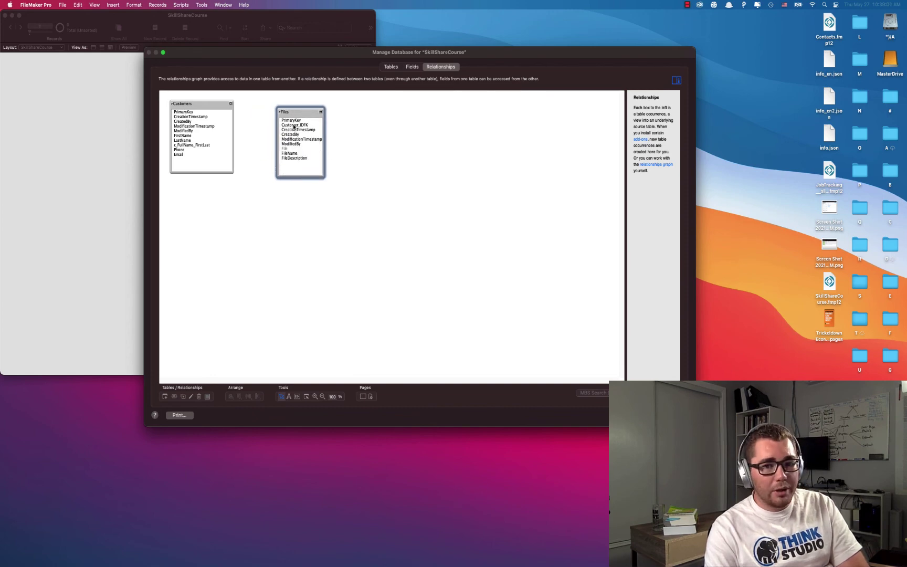
drag(325, 153, 347, 152)
drag(185, 112, 296, 126)
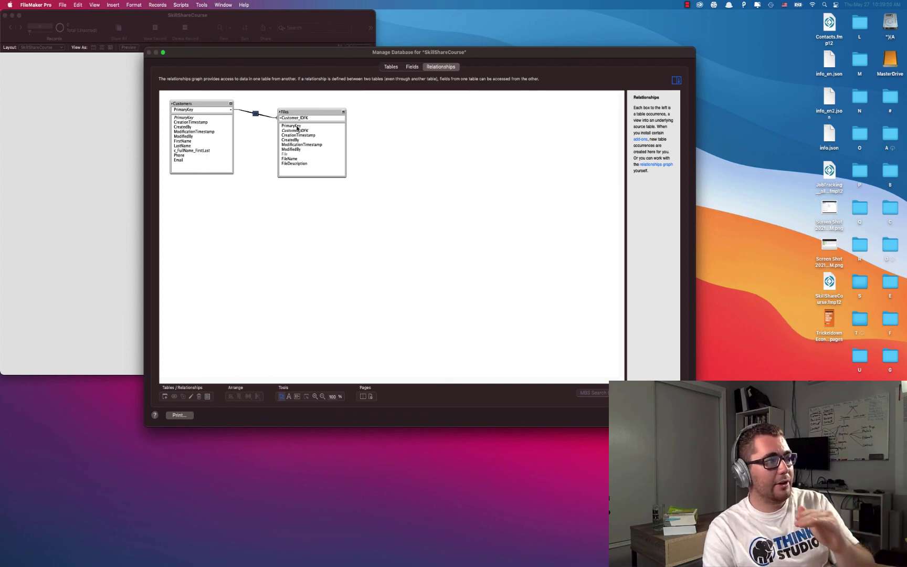
Step: Enable 'Allow creation of records' and 'Delete related records' on the Files side of the relationship
double_click(255, 114)
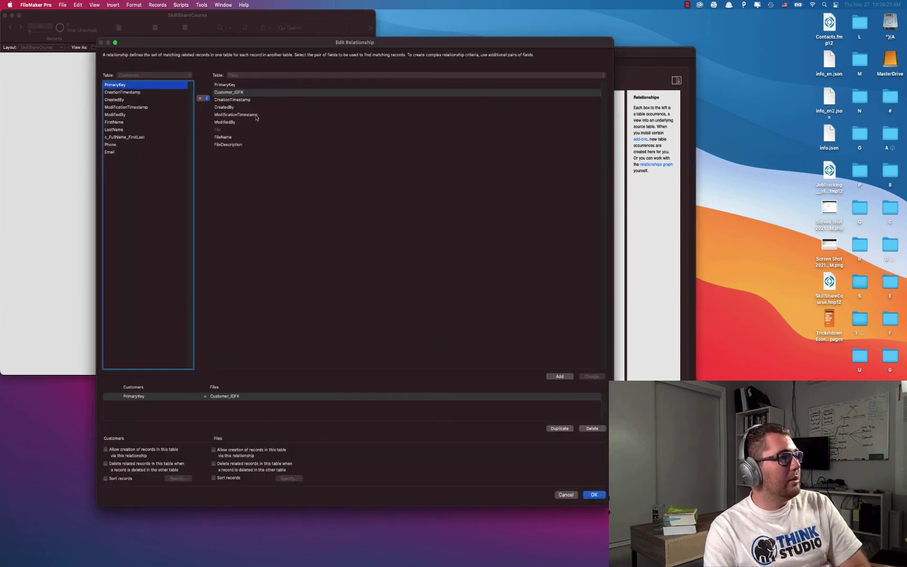
drag(608, 493, 379, 264)
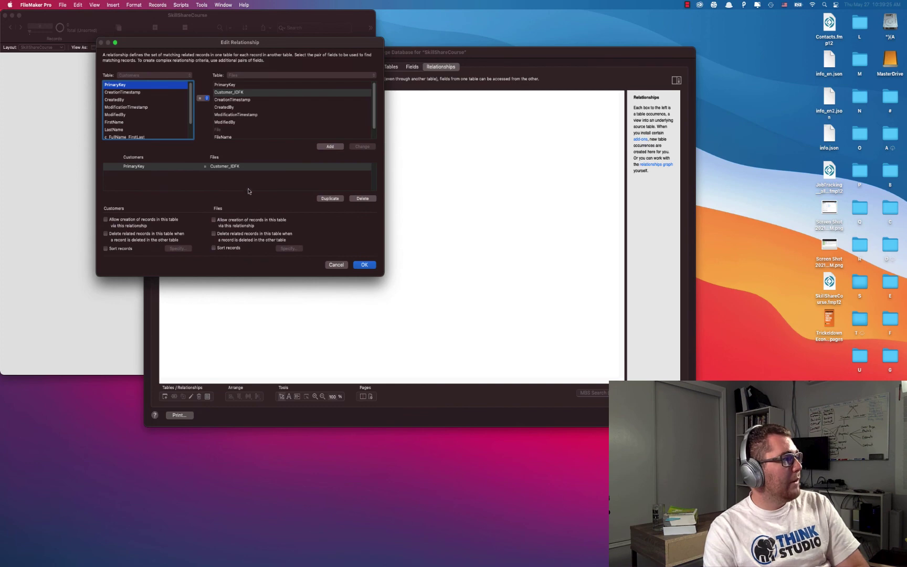
drag(163, 49, 360, 103)
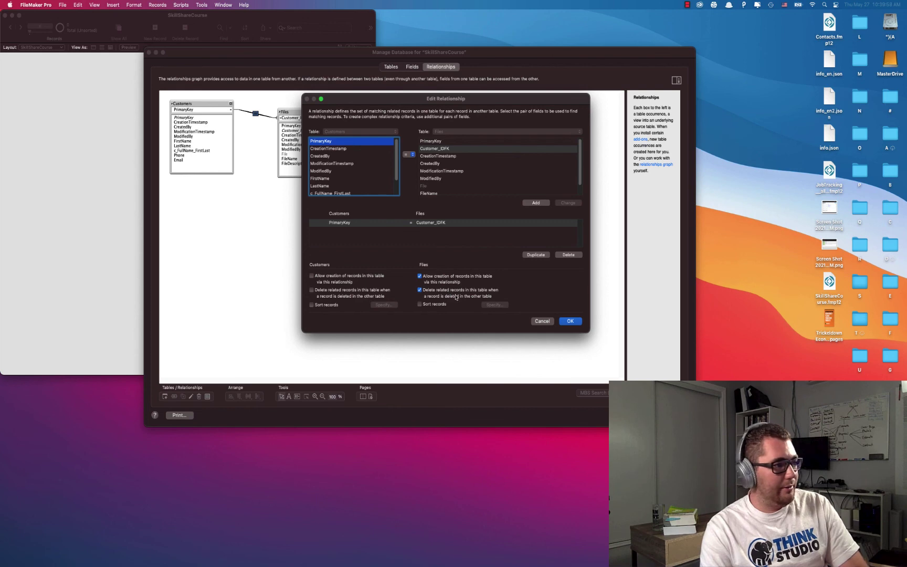
click(563, 320)
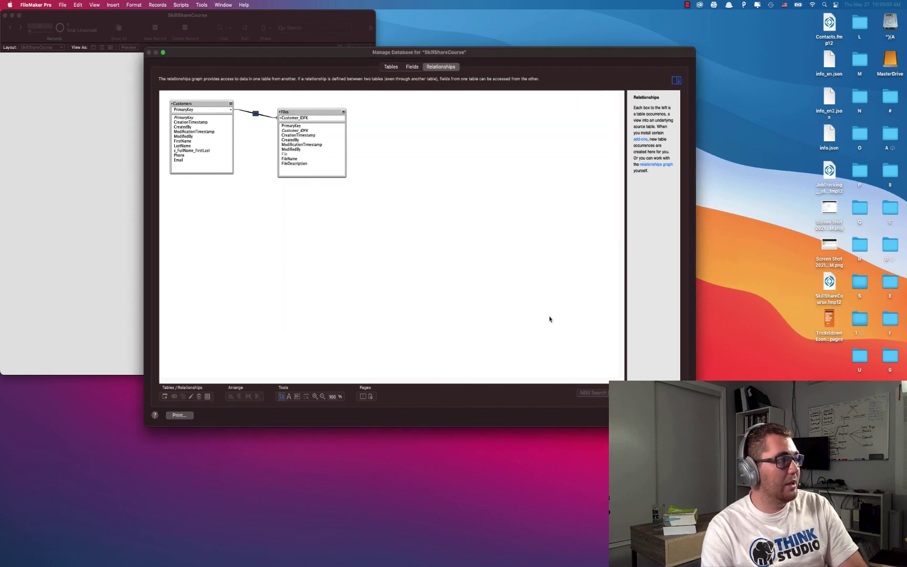
Step: Review the Customers and Files tables, then close Manage Database
click(390, 66)
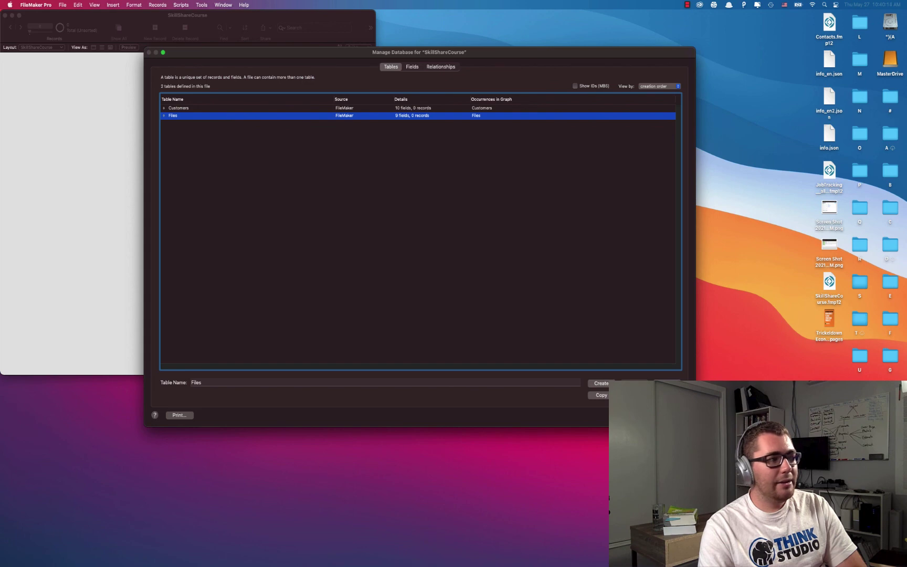
key(Return)
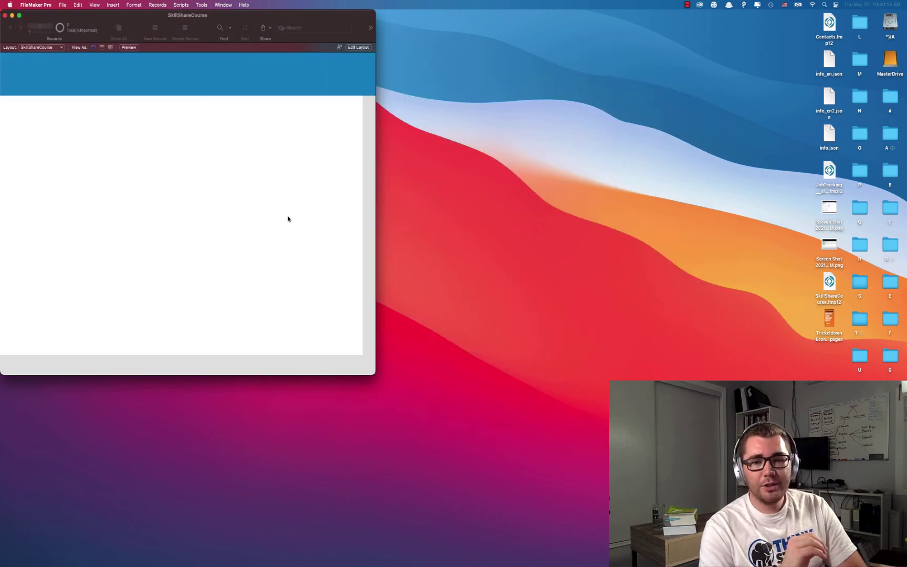